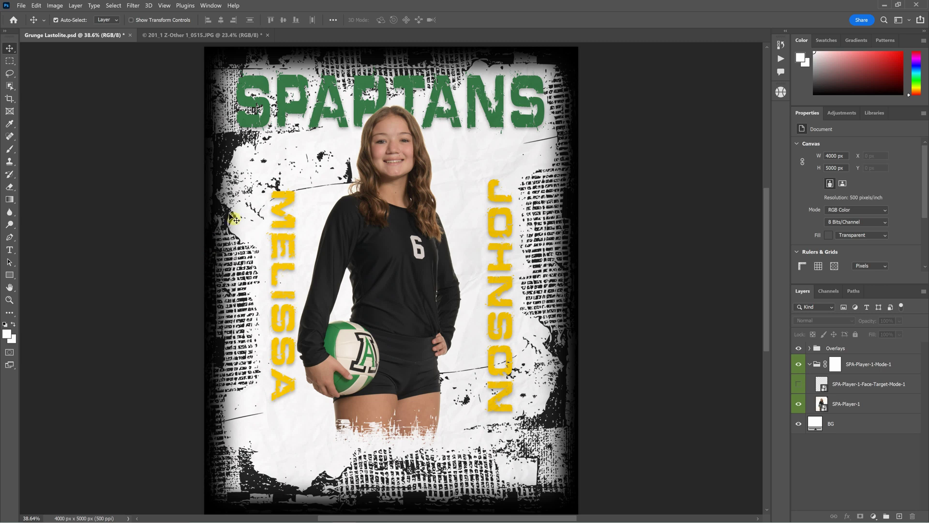
# - View the original photo 201_1 Z-Other 1_0515.JPG and return to Grunge Lastolite.psd
pyautogui.click(198, 35)
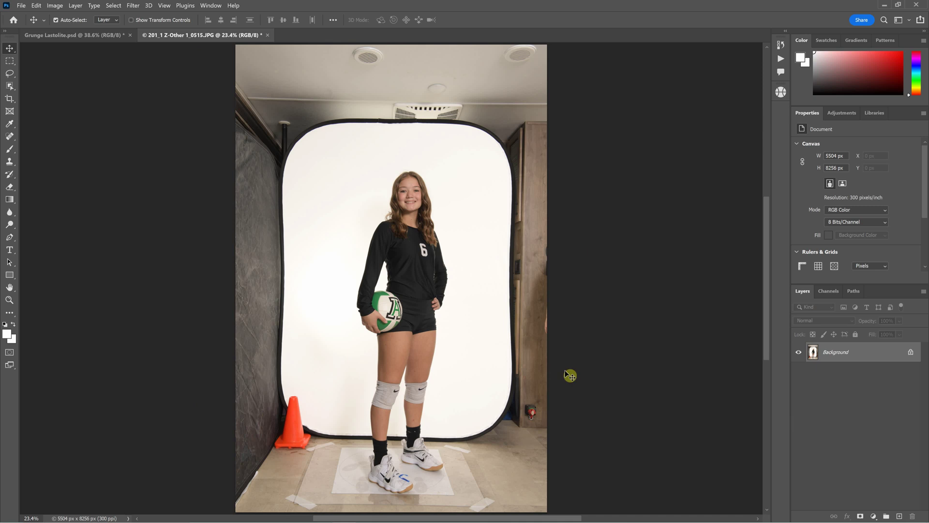
pyautogui.click(78, 35)
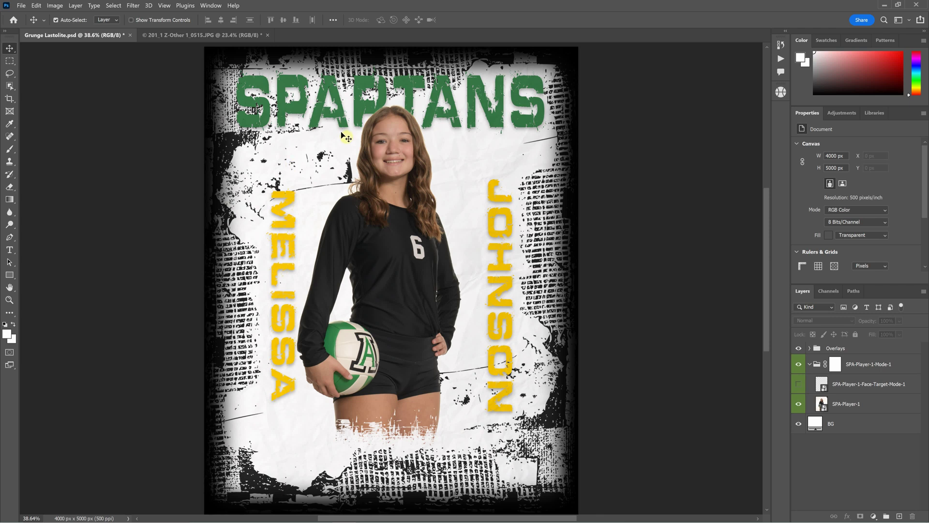
# - Try shifting the SPA-Player-1 photo with Overlays and BG hidden, undo the move and show Overlays again
pyautogui.click(799, 348)
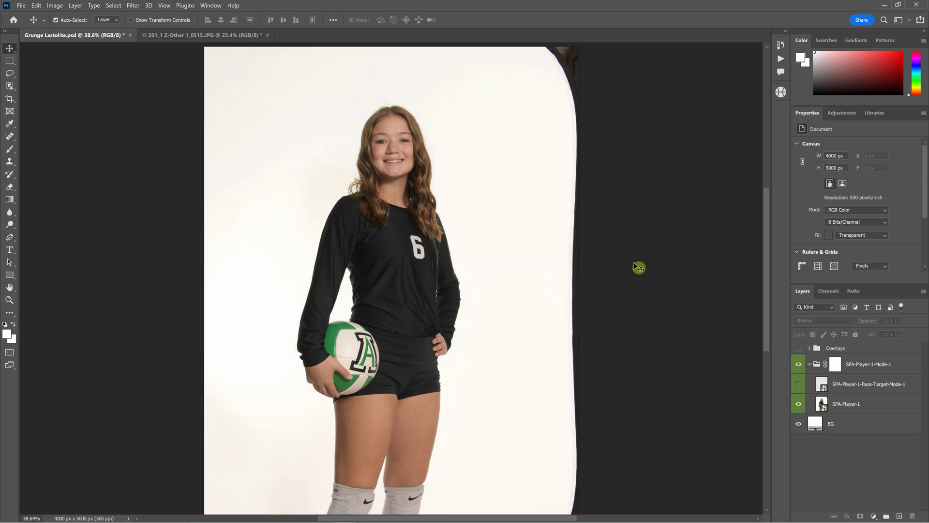
pyautogui.click(798, 424)
pyautogui.moveTo(506, 75); pyautogui.dragTo(498, 232)
pyautogui.press('ctrl')
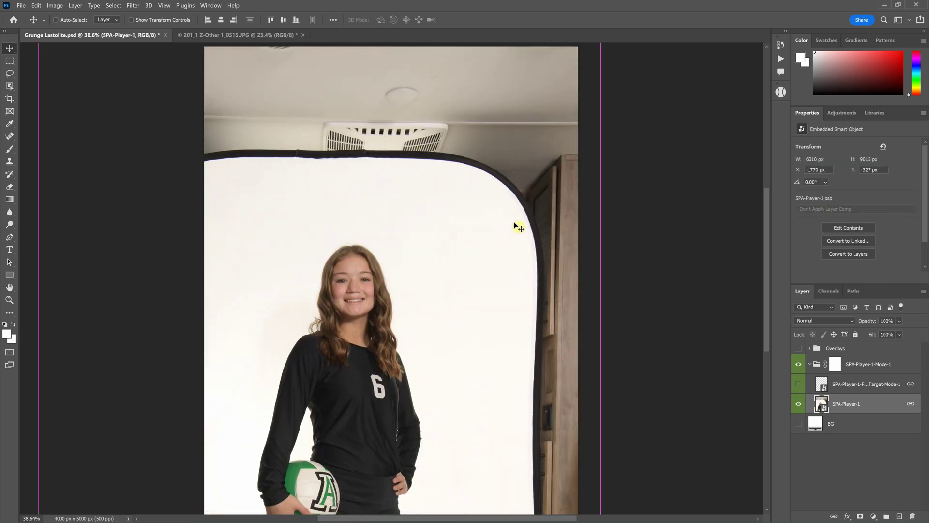
pyautogui.hotkey('ctrl', 'z')
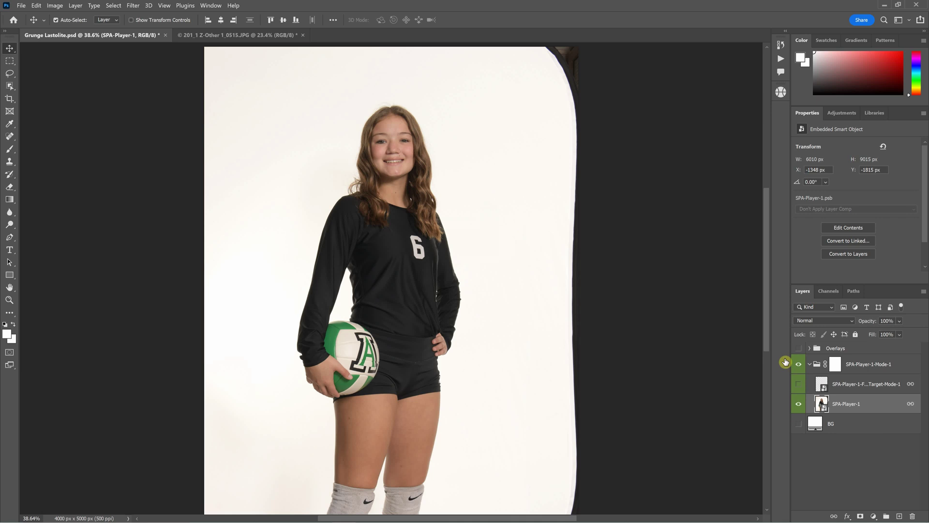
pyautogui.click(798, 348)
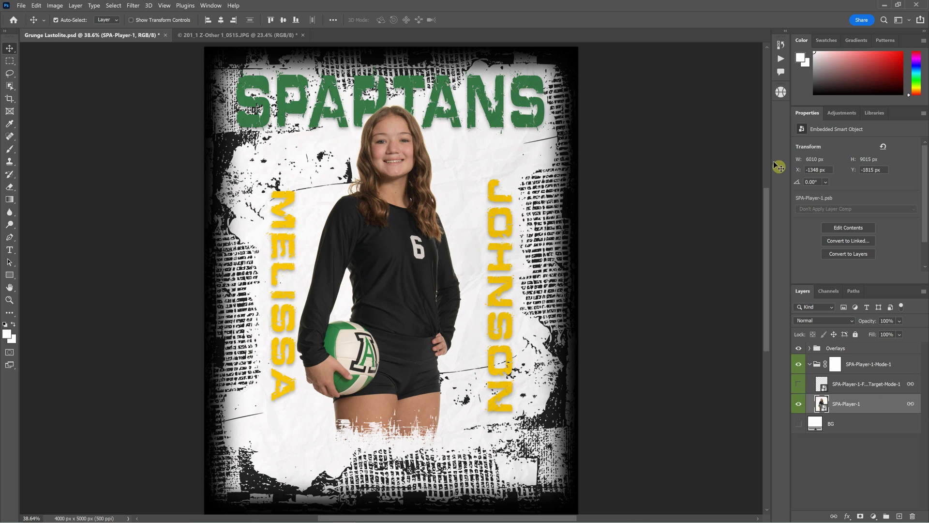
# - Revert Grunge Lastolite.psd to its opening history state and close the original player photo
pyautogui.click(781, 45)
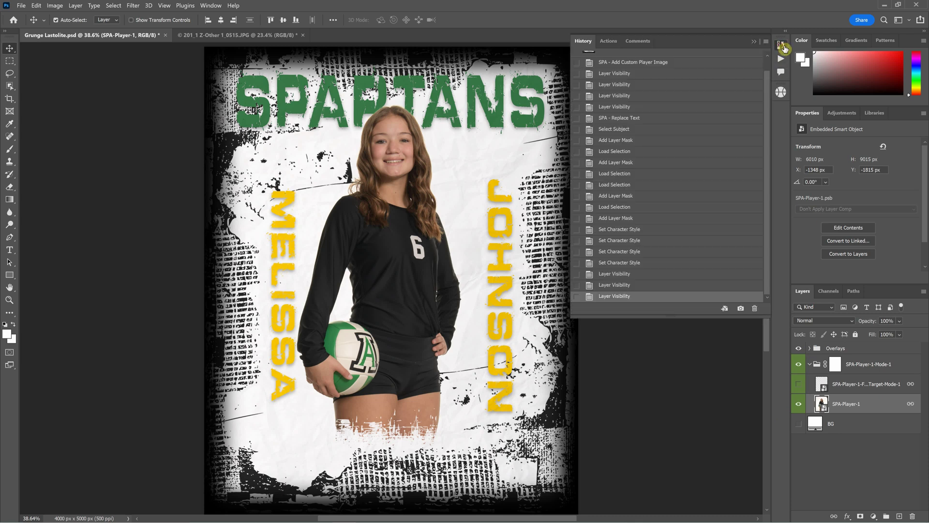
pyautogui.click(689, 60)
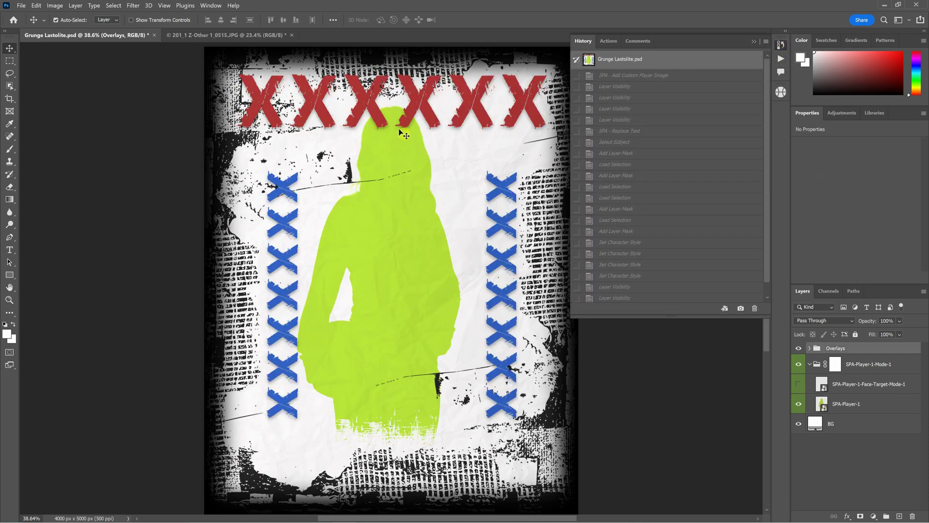
pyautogui.click(754, 41)
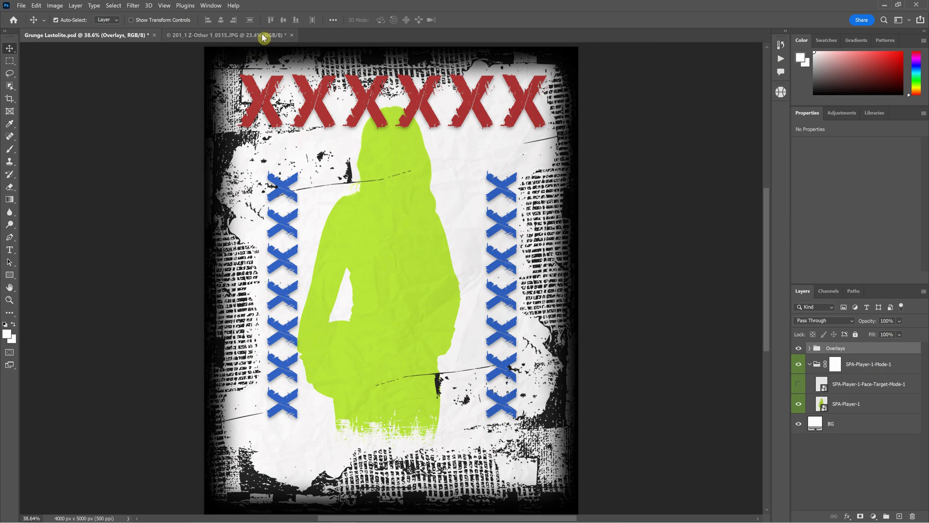
pyautogui.click(292, 35)
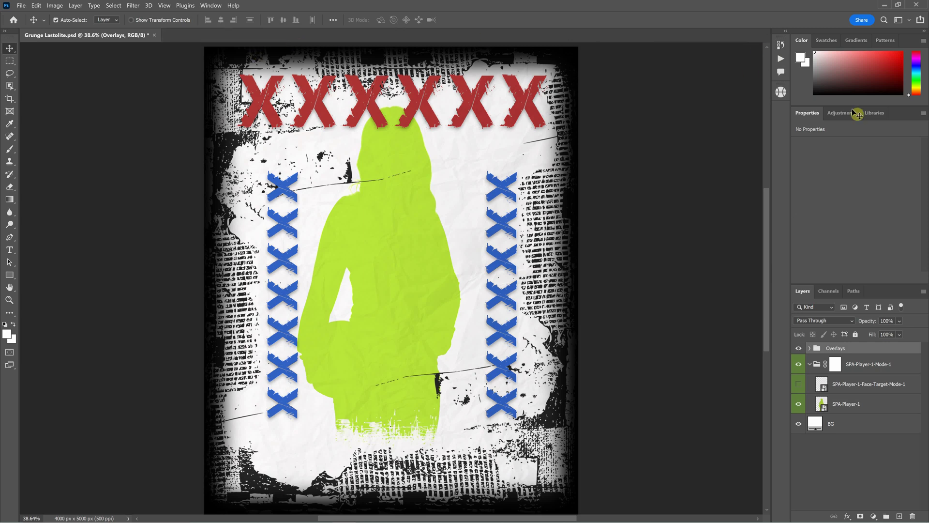
# - Add 201_1 Z-Other 1_0515.JPG as the custom player image for player slot 1, alignment mode 1, with Sports Photo Automation
pyautogui.click(781, 93)
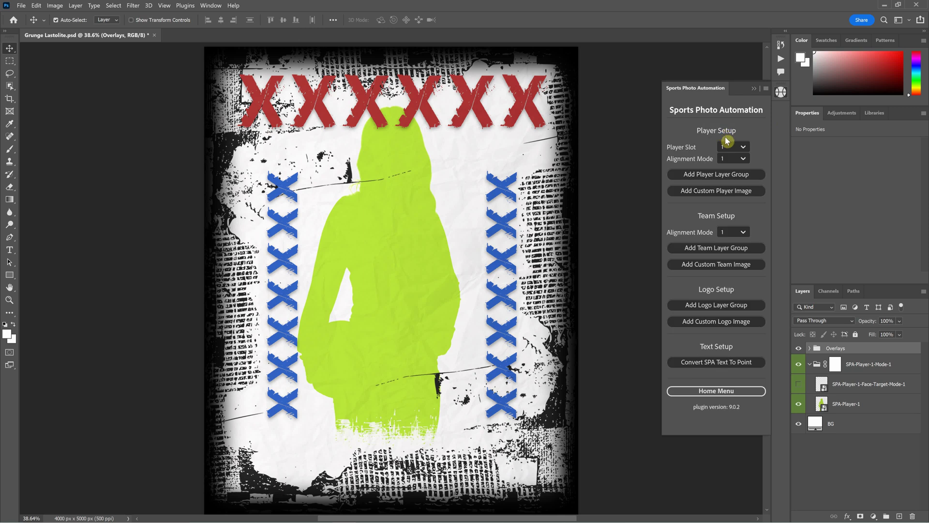
pyautogui.click(705, 194)
pyautogui.click(334, 172)
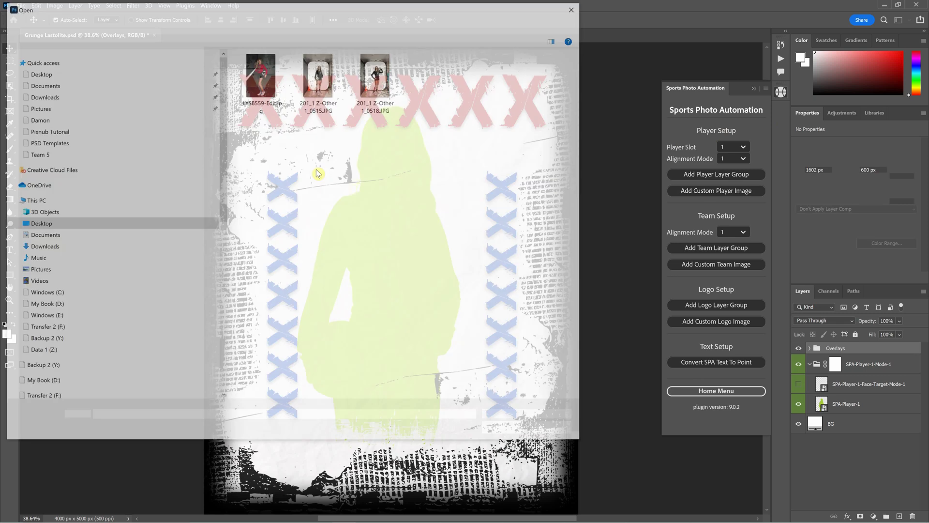
pyautogui.click(319, 89)
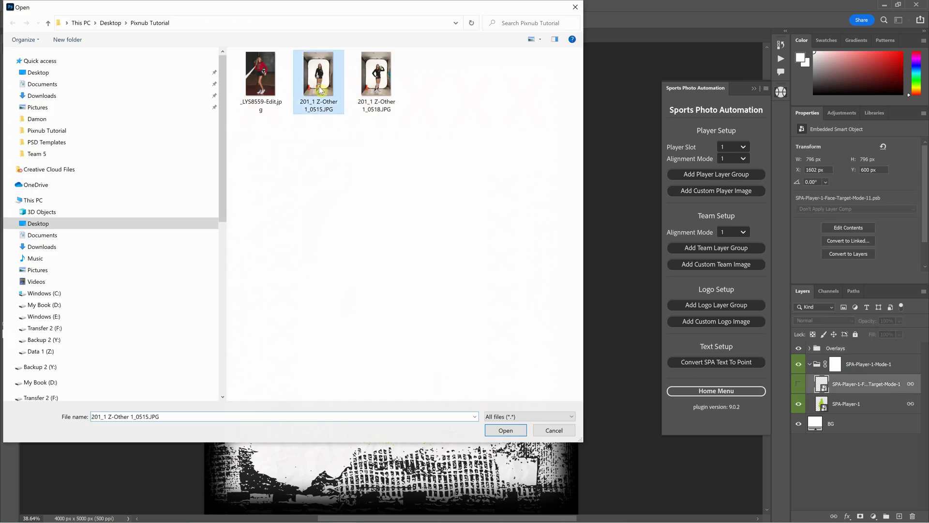
pyautogui.click(506, 431)
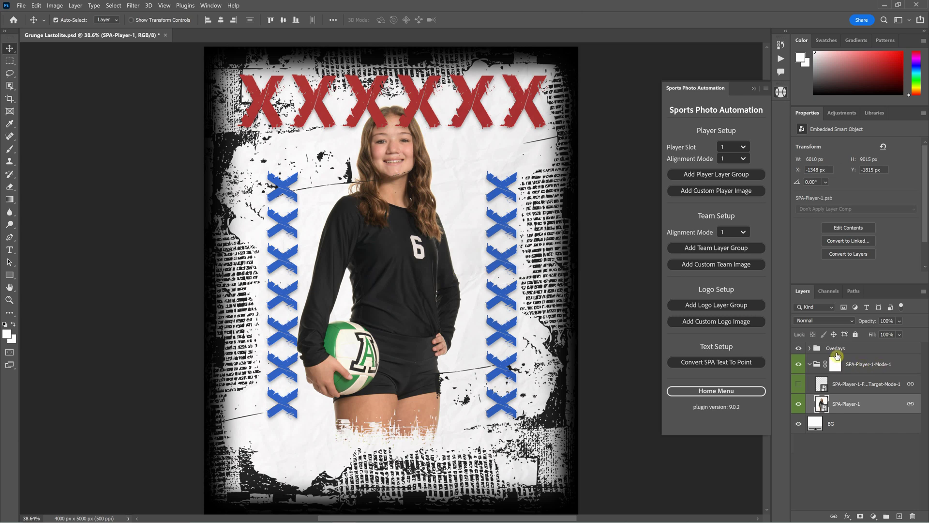
# - Examine the player's face-target alignment, the photo beneath the Overlays group, and the overlays around the face at close range
pyautogui.click(796, 387)
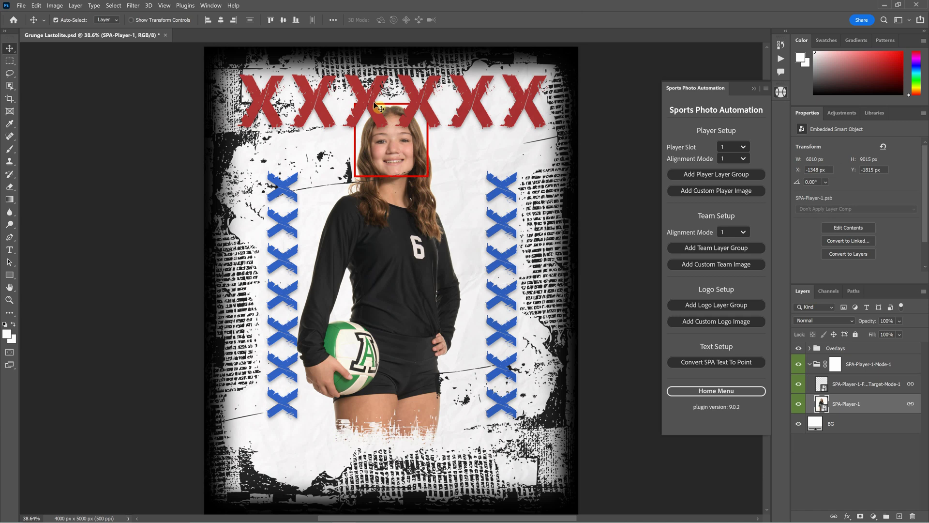
pyautogui.click(799, 384)
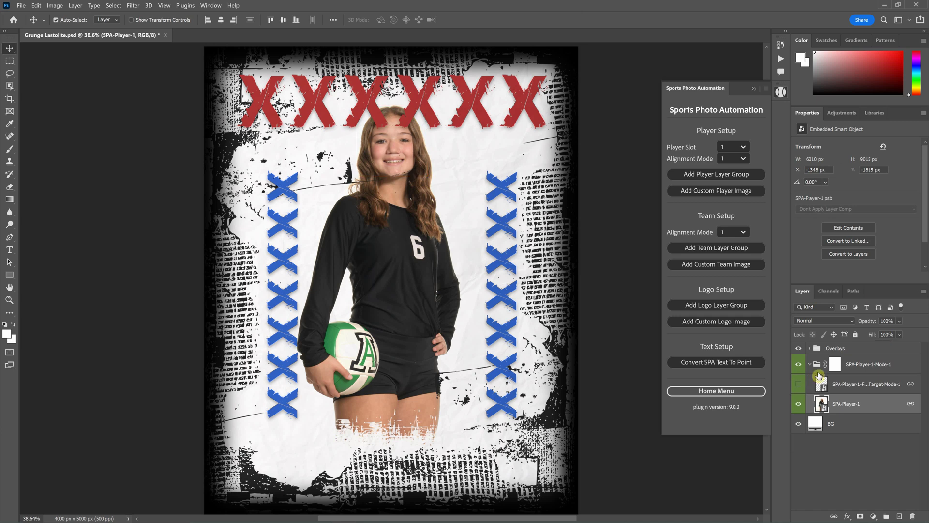
pyautogui.click(799, 348)
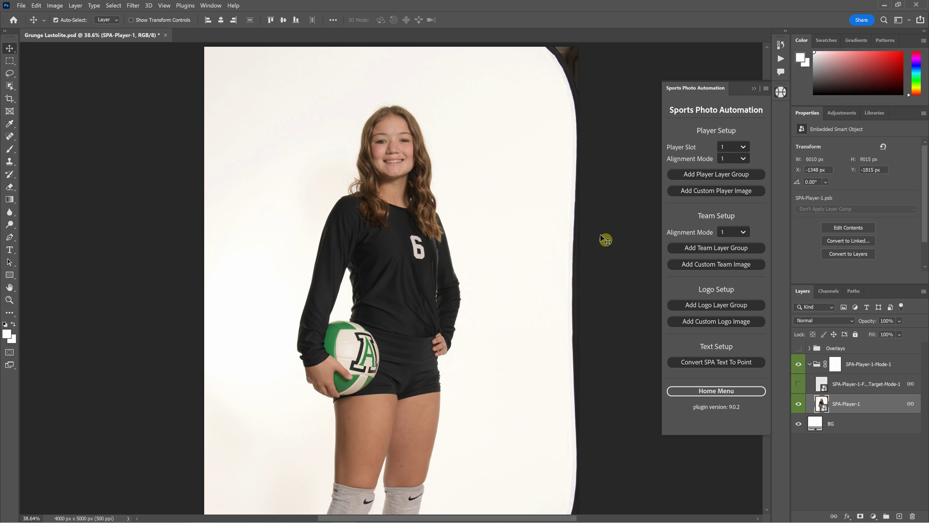
pyautogui.click(800, 348)
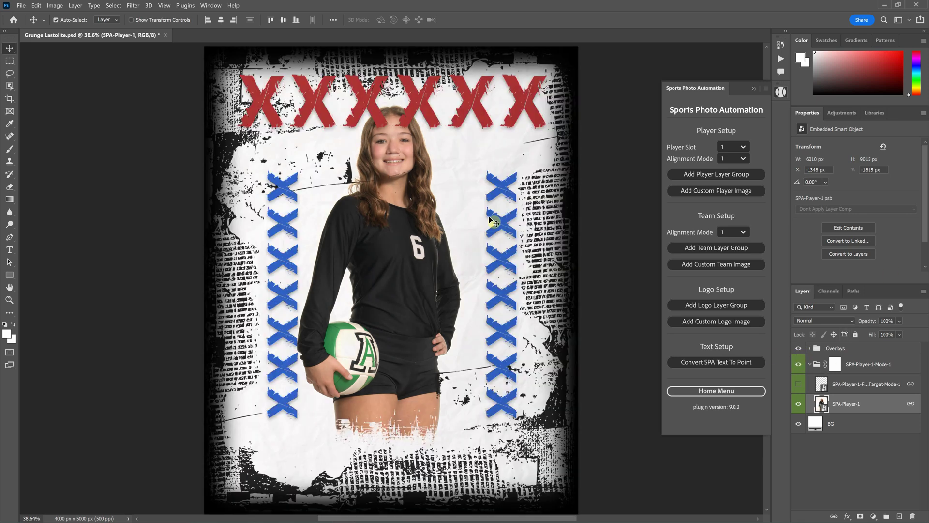
pyautogui.scroll(3, 601, 256)
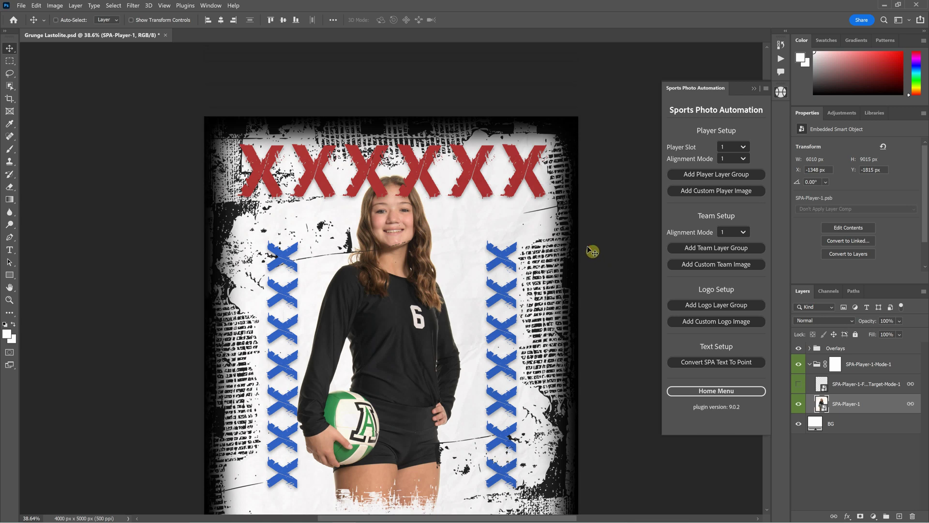
pyautogui.hotkey('ctrl', '=')
pyautogui.hotkey('ctrl', '=')
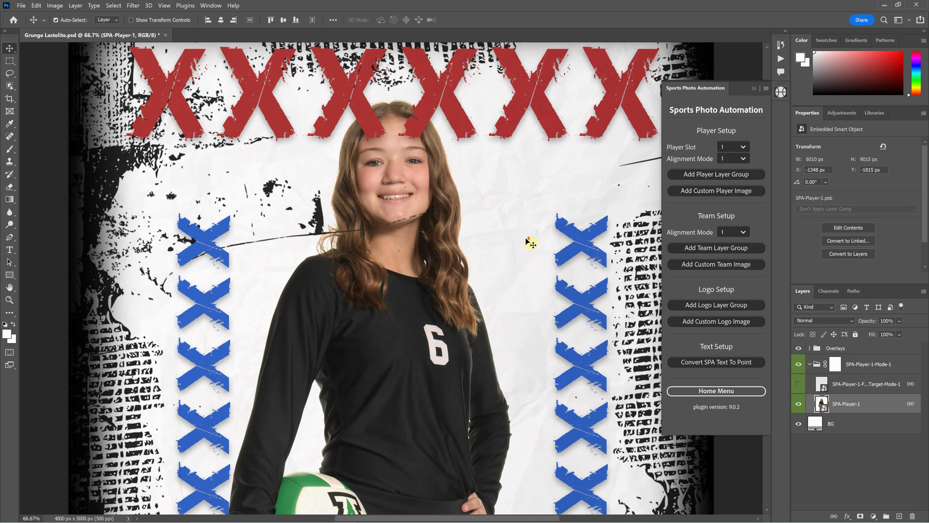
pyautogui.hotkey('ctrl', '=')
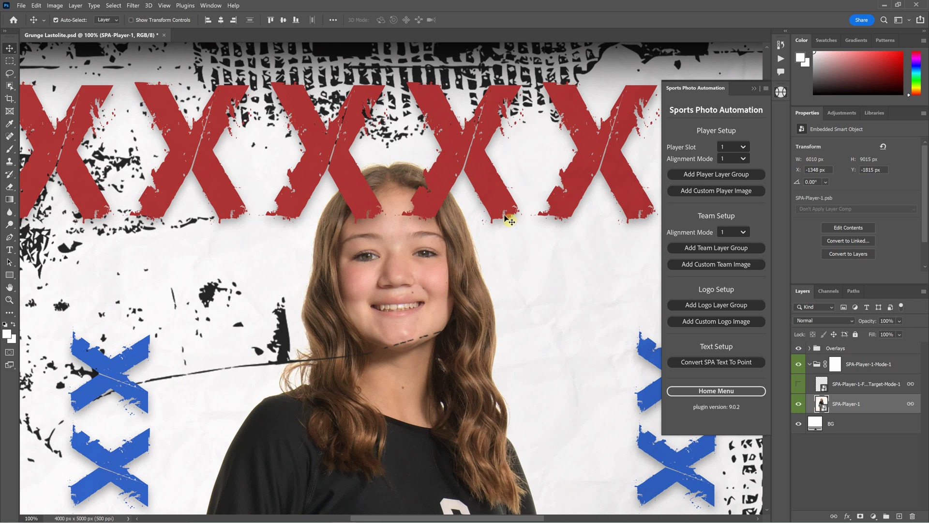
pyautogui.hotkey('ctrl', '0')
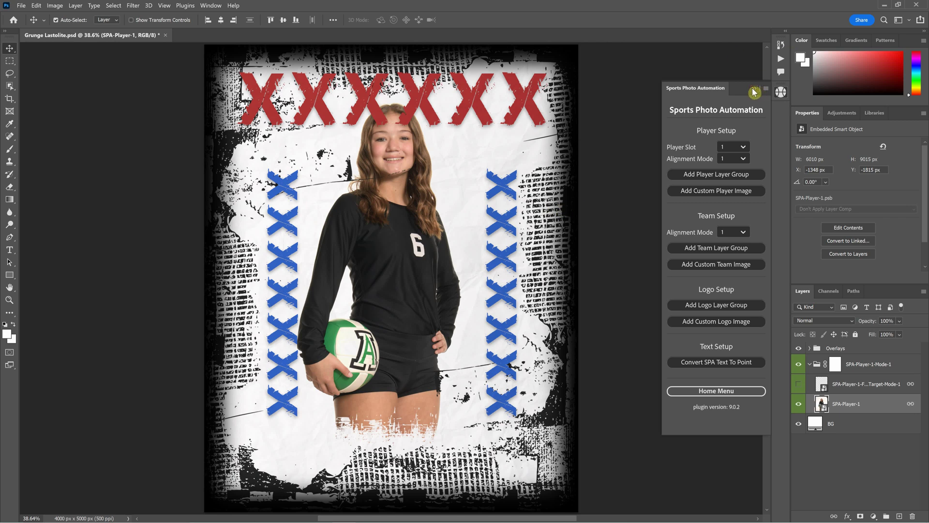
# - Run the Add Layer Masks action from the Grunge Lastolite Template set on the composite
pyautogui.click(754, 88)
pyautogui.click(780, 63)
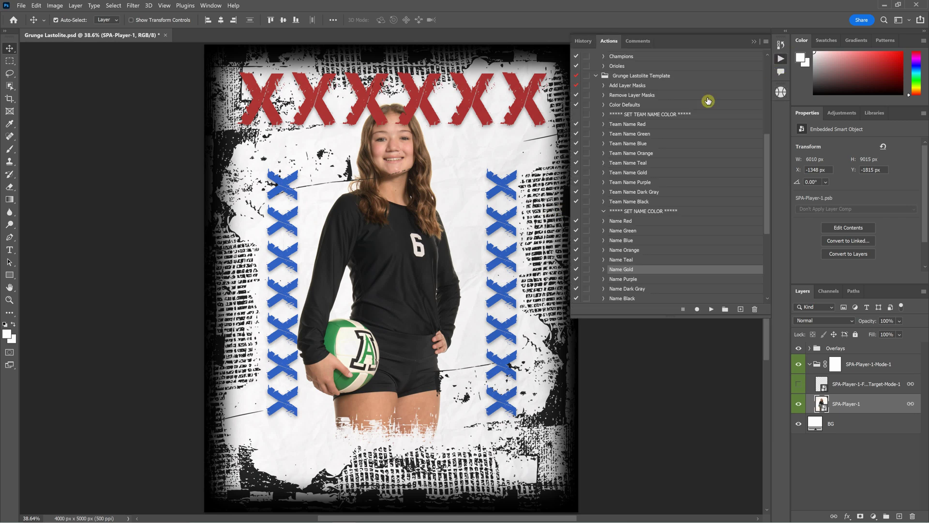
pyautogui.scroll(5, 623, 130)
pyautogui.scroll(5, 623, 130)
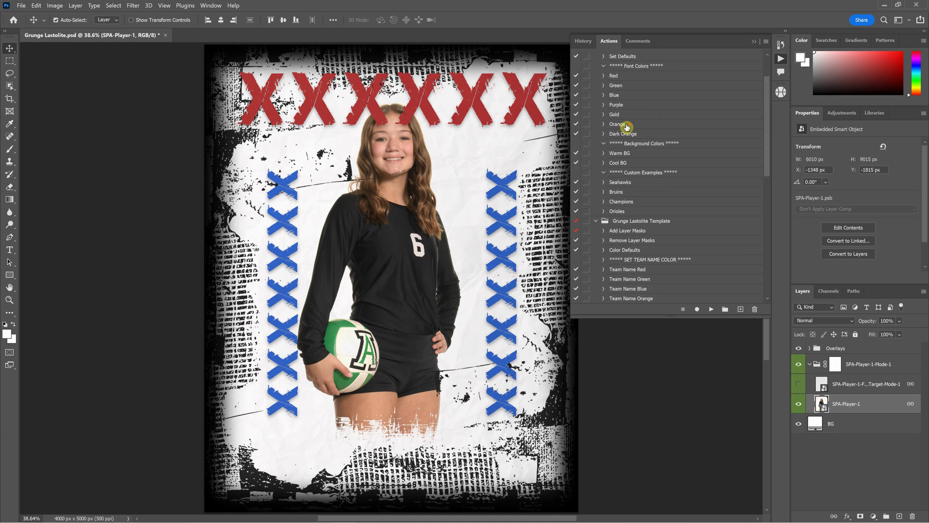
pyautogui.click(597, 94)
pyautogui.scroll(-1, 638, 107)
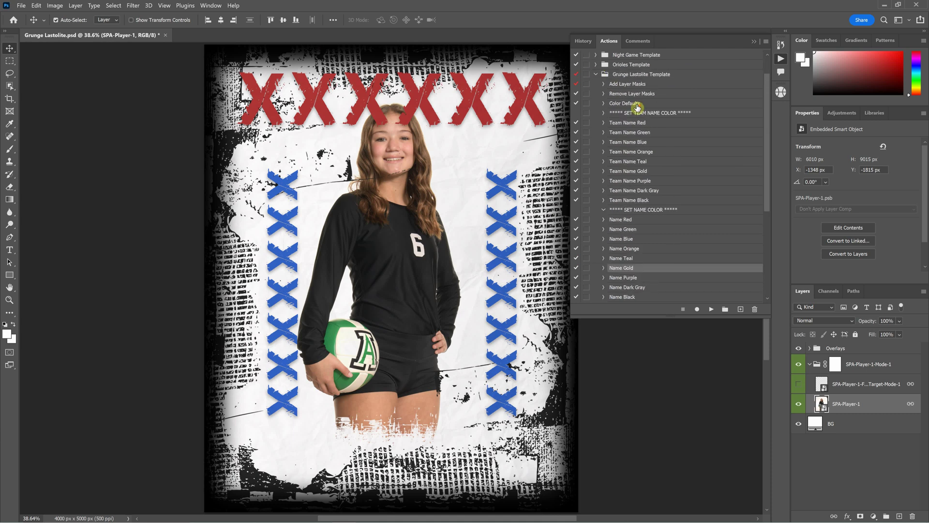
pyautogui.click(638, 85)
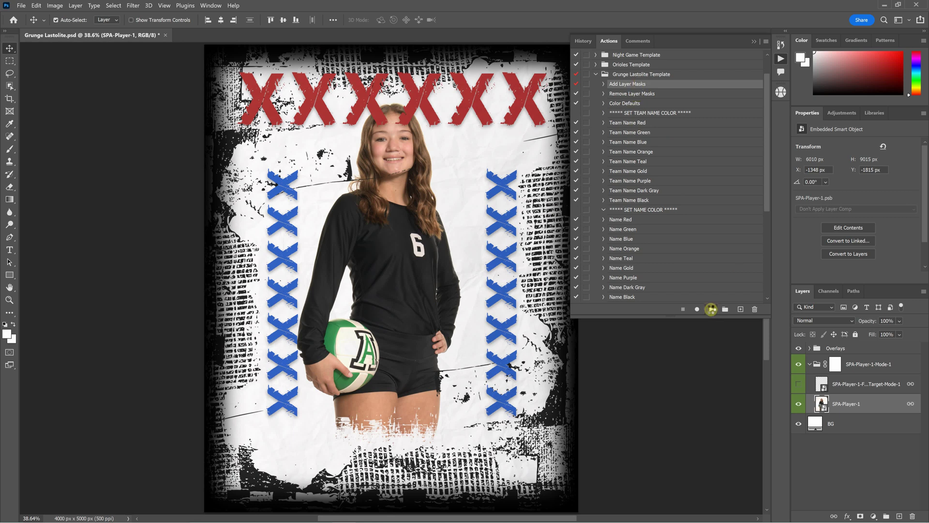
pyautogui.click(711, 309)
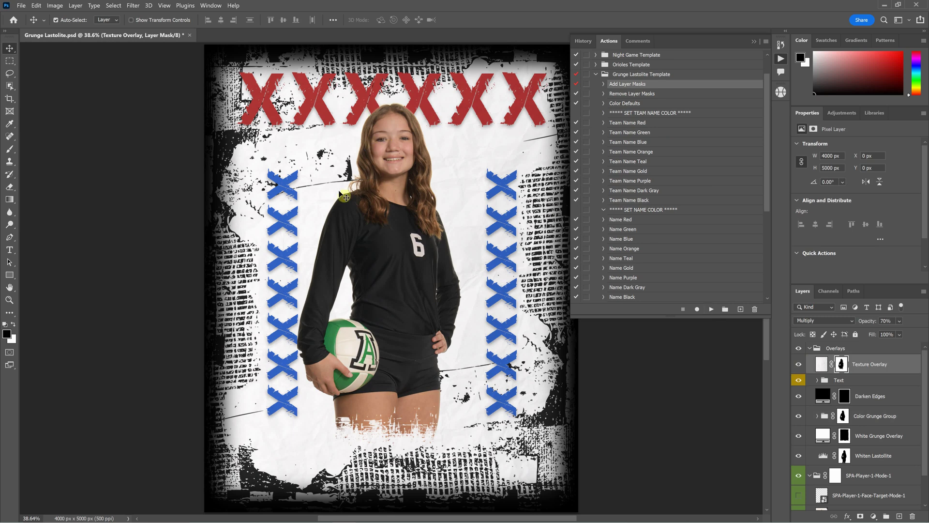
# - Inspect the layer masks of Texture Overlay, Color Grunge Group and Whiten Lastollite, and return to the full composite view
pyautogui.scroll(2, 283, 410)
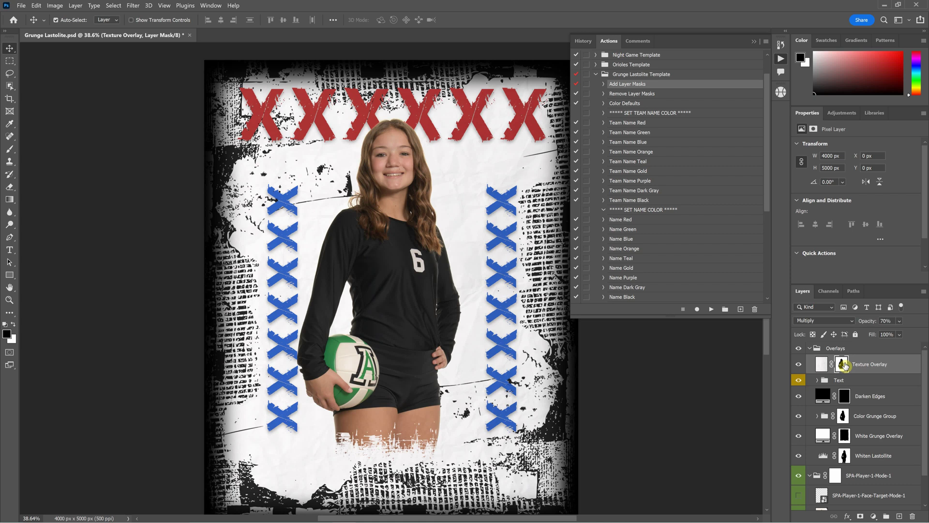
pyautogui.keyDown('alt'); pyautogui.click(844, 365); pyautogui.keyUp('alt')
pyautogui.scroll(-2, 895, 474)
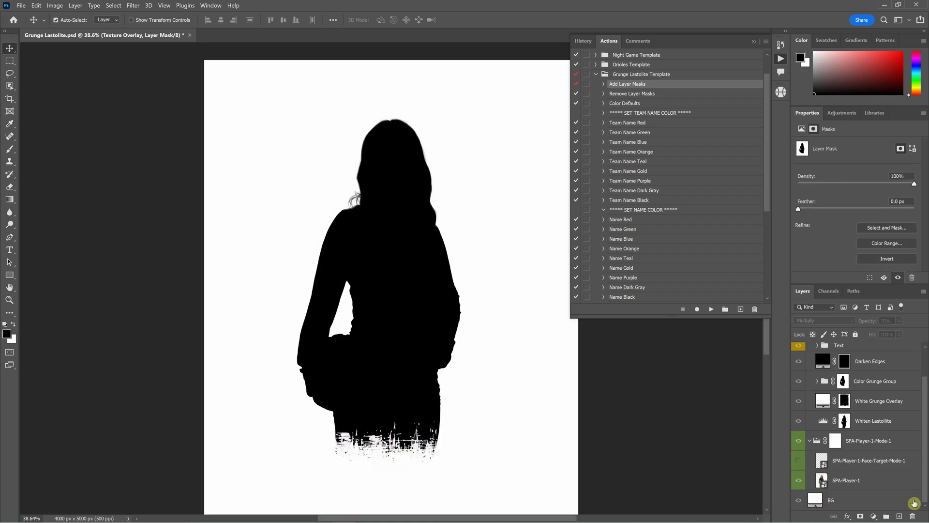
pyautogui.keyDown('alt'); pyautogui.click(844, 383); pyautogui.keyUp('alt')
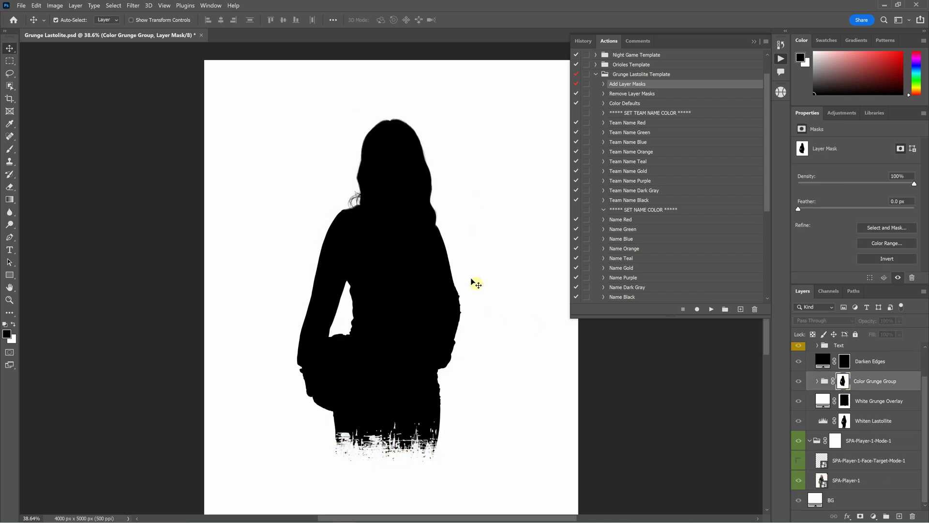
pyautogui.keyDown('alt'); pyautogui.click(844, 422); pyautogui.keyUp('alt')
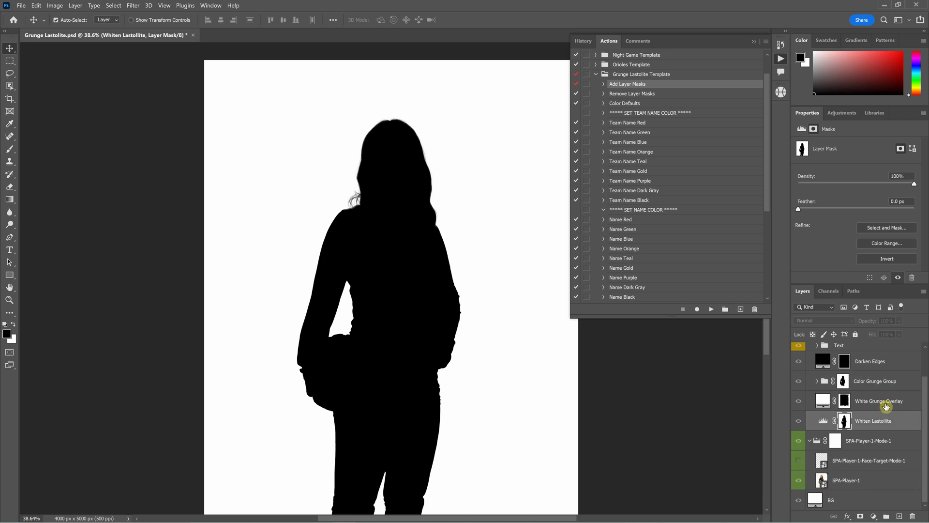
pyautogui.click(887, 406)
pyautogui.click(859, 349)
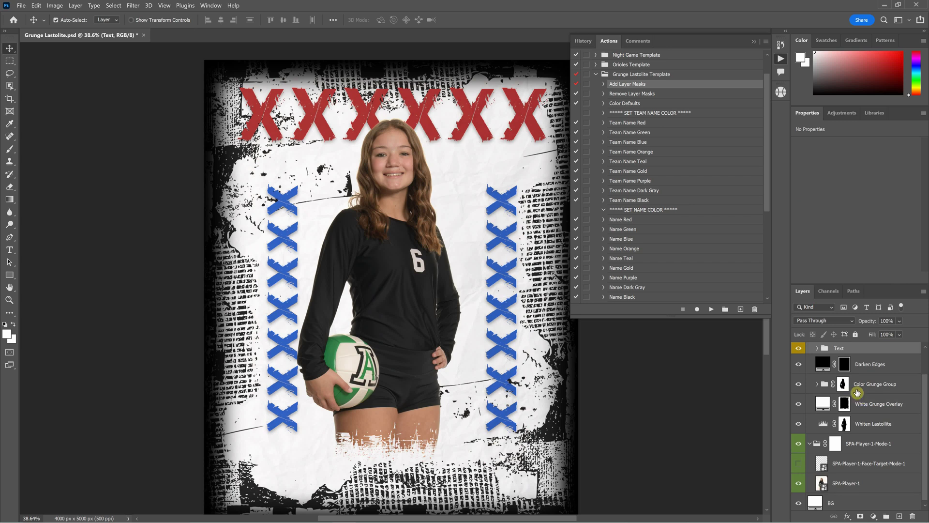
# - Review the layers inside the Overlays group and expand Color Grunge Group
pyautogui.scroll(2, 858, 392)
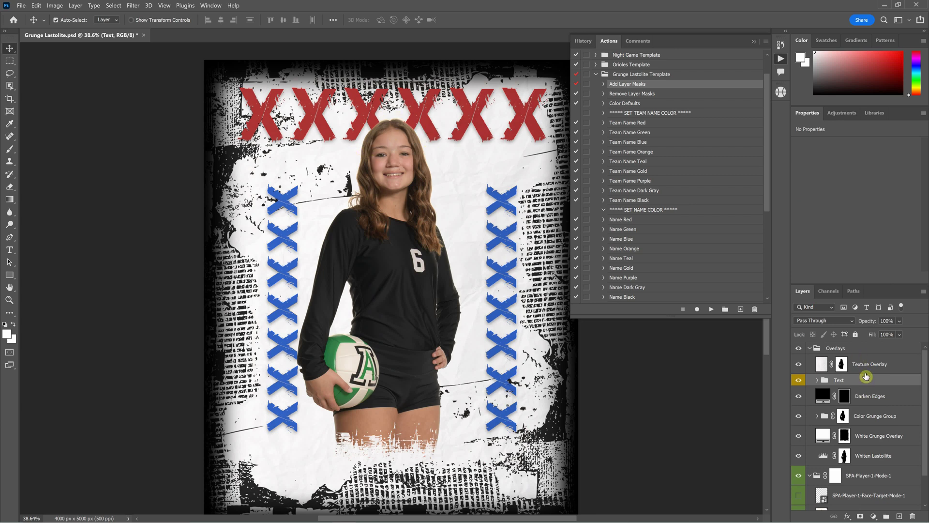
pyautogui.scroll(-1, 865, 382)
pyautogui.scroll(1, 863, 382)
pyautogui.scroll(-1, 874, 419)
pyautogui.scroll(1, 874, 419)
pyautogui.scroll(-2, 867, 409)
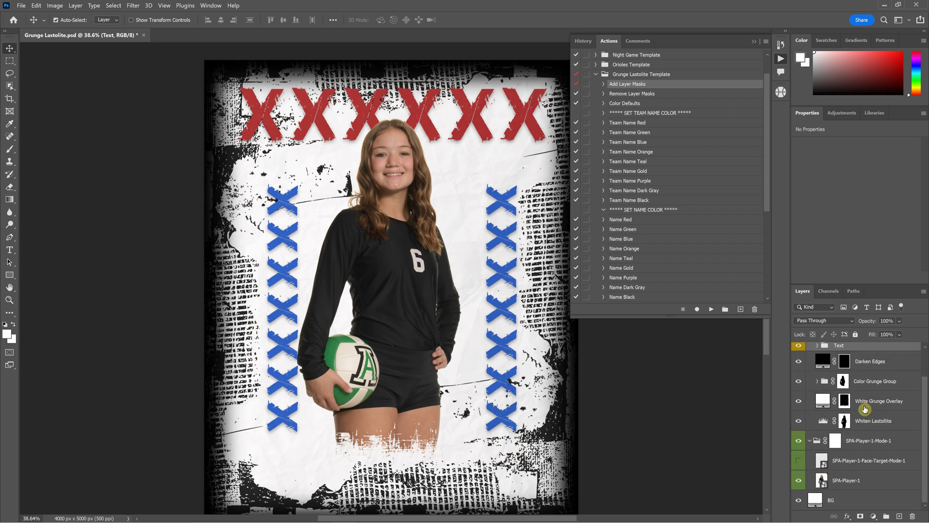
pyautogui.click(818, 381)
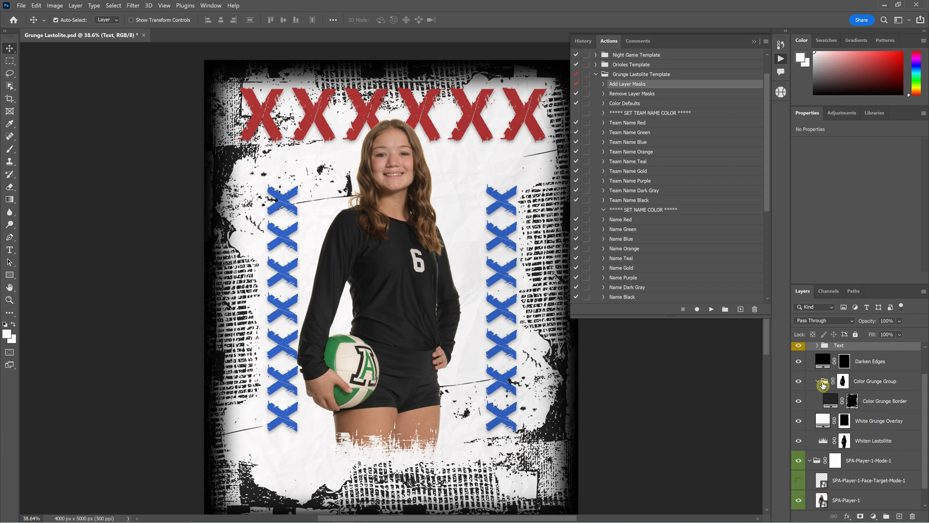
# - Expand the Text group inside Overlays and select Team Name Group
pyautogui.scroll(2, 823, 385)
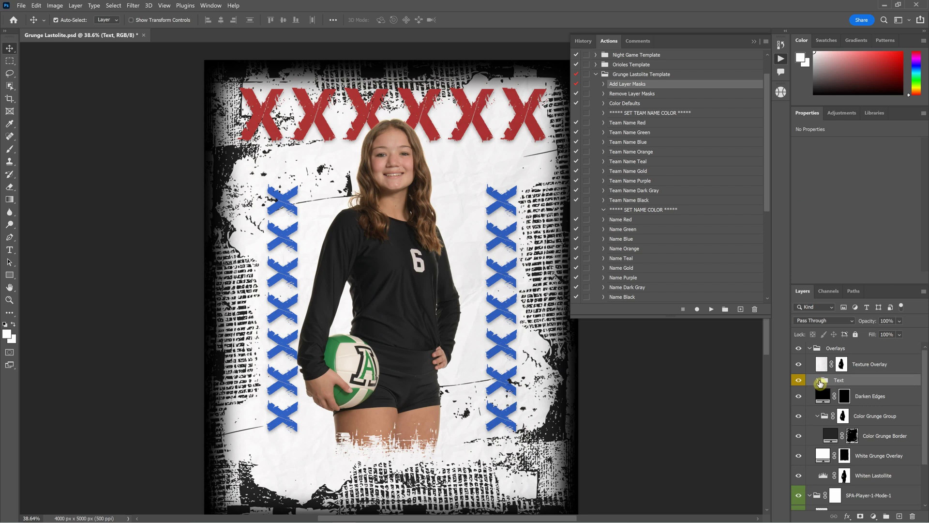
pyautogui.click(819, 381)
pyautogui.scroll(-2, 823, 402)
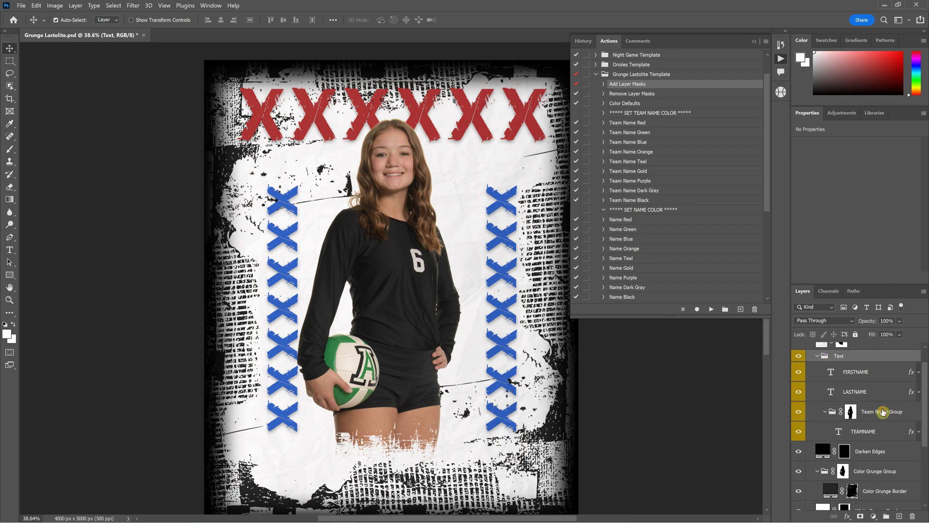
pyautogui.click(883, 412)
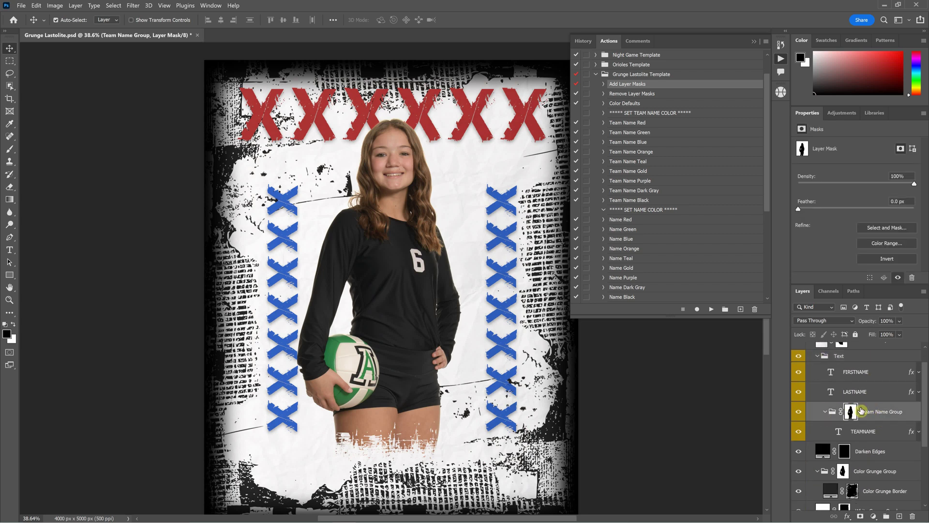
# - Disable Team Name Group's layer mask to compare the team name over the player's head, and re-enable the mask
pyautogui.rightClick(860, 411)
pyautogui.click(844, 413)
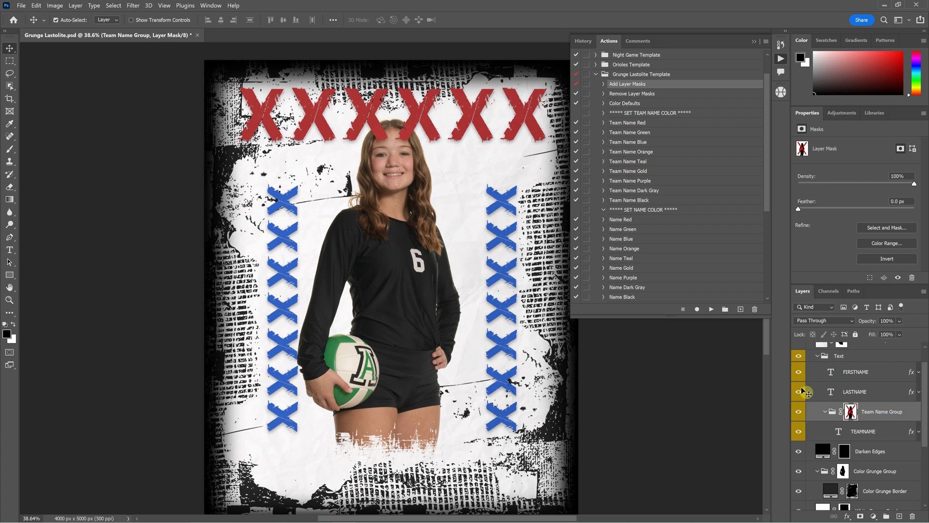
pyautogui.rightClick(850, 412)
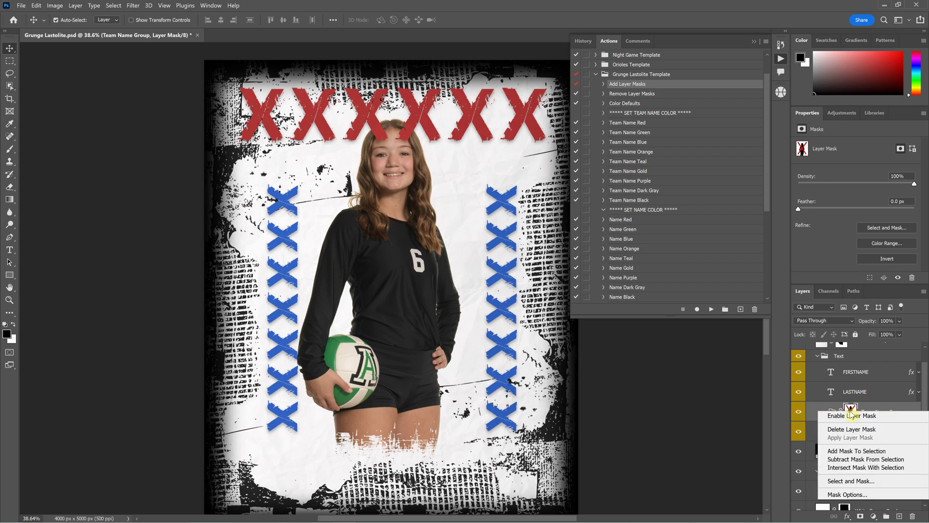
pyautogui.click(851, 415)
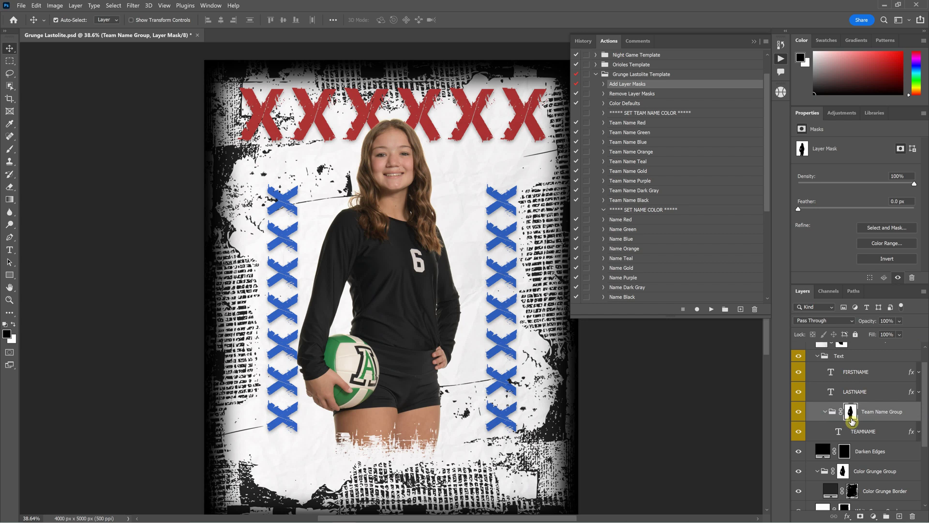
# - Display Team Name Group's mask alone, brush black beside the player's arms and white across her midsection, and return to the composite
pyautogui.keyDown('alt'); pyautogui.click(853, 421); pyautogui.keyUp('alt')
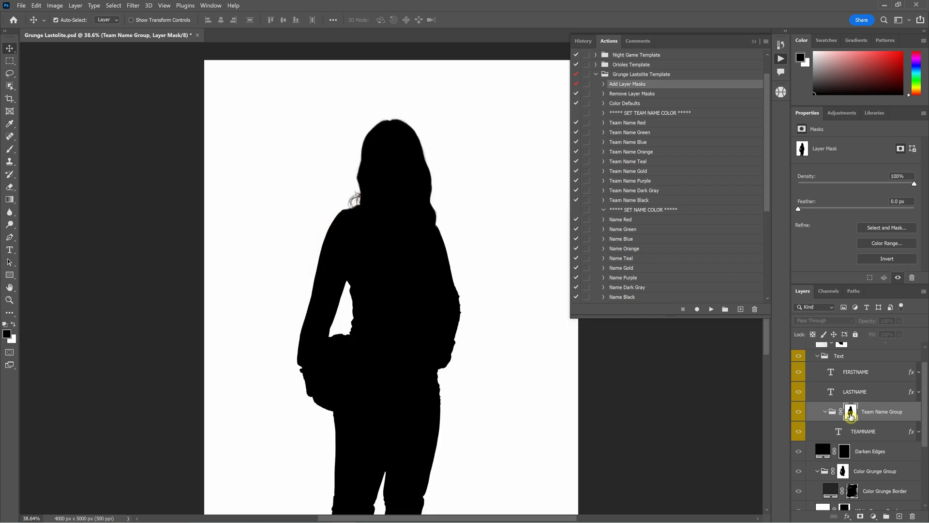
pyautogui.click(12, 154)
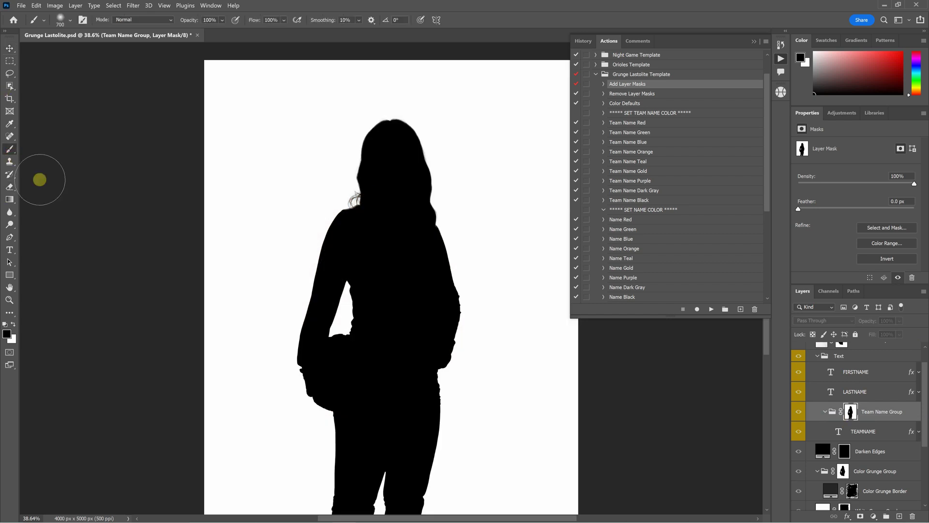
pyautogui.moveTo(269, 322)
pyautogui.mouseDown()
pyautogui.moveTo(319, 348)
pyautogui.moveTo(436, 330)
pyautogui.moveTo(479, 356)
pyautogui.mouseUp()
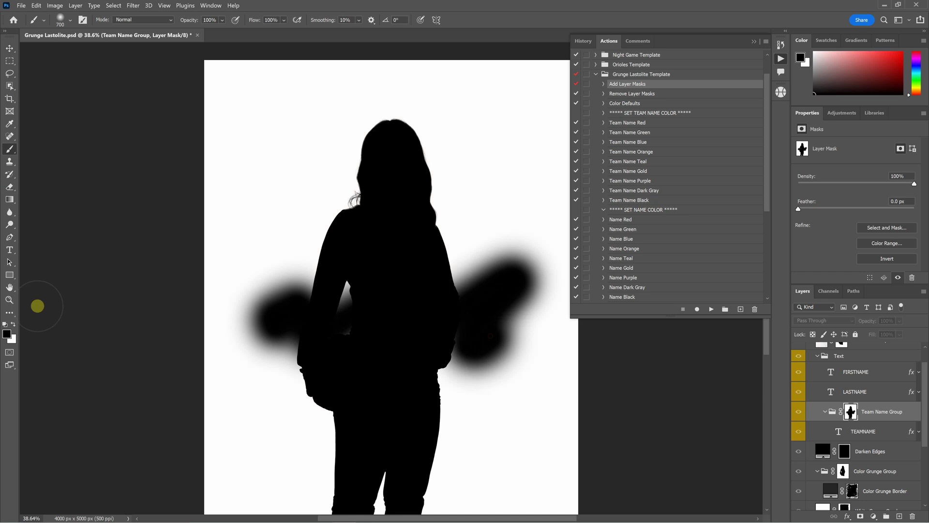
pyautogui.click(13, 324)
pyautogui.moveTo(290, 310)
pyautogui.mouseDown()
pyautogui.moveTo(352, 274)
pyautogui.moveTo(332, 373)
pyautogui.moveTo(436, 411)
pyautogui.mouseUp()
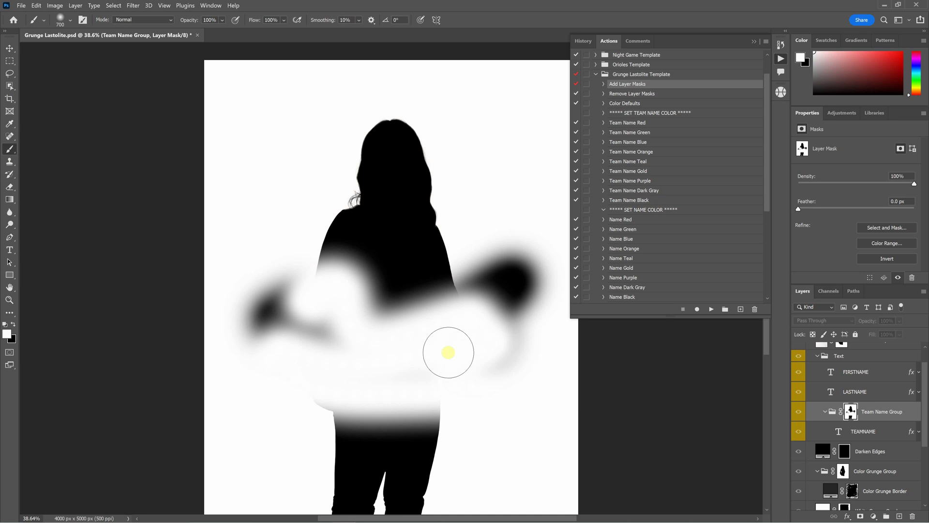
pyautogui.click(833, 414)
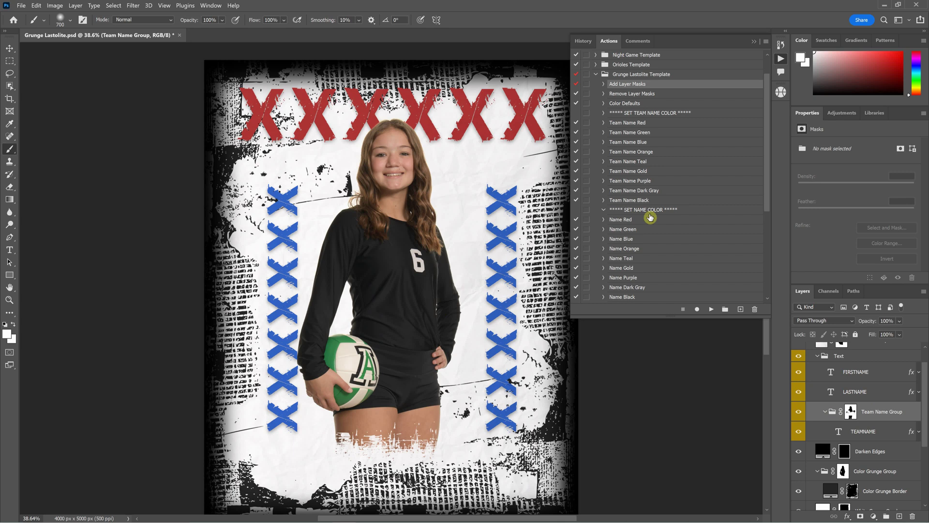
# - Collapse Team Name Group and select Color Grunge Group
pyautogui.click(825, 412)
pyautogui.scroll(-1, 847, 415)
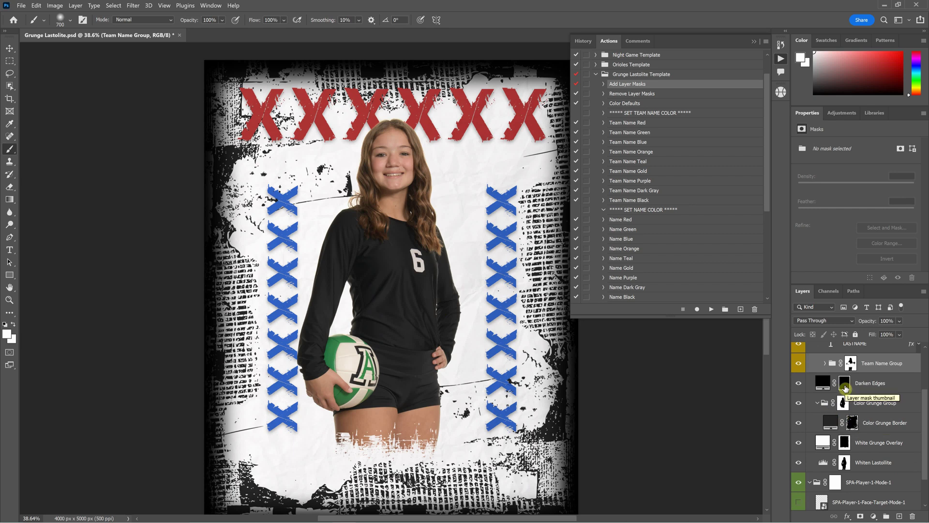
pyautogui.click(875, 406)
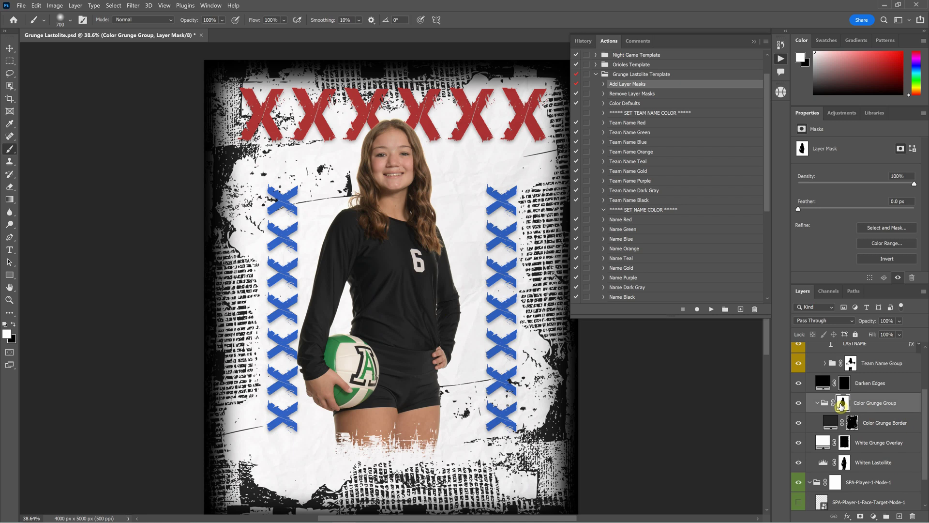
pyautogui.scroll(-1, 859, 409)
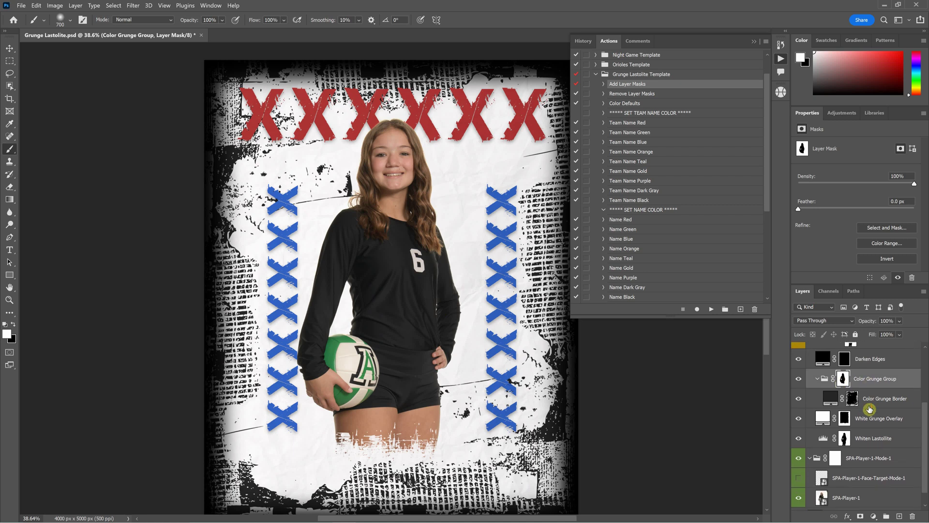
# - Disable Color Grunge Group's layer mask, examine the grunge overlay across the player from face to legs, and re-enable the mask
pyautogui.rightClick(842, 379)
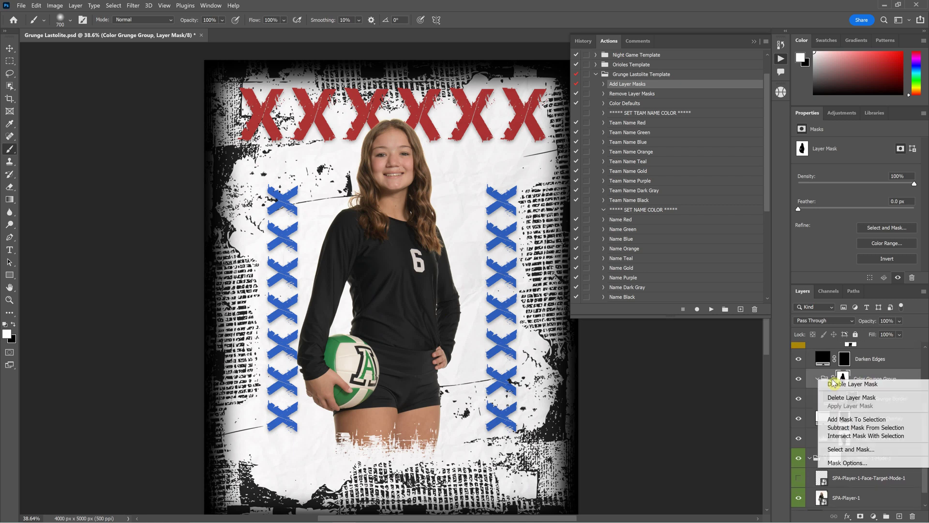
pyautogui.click(841, 385)
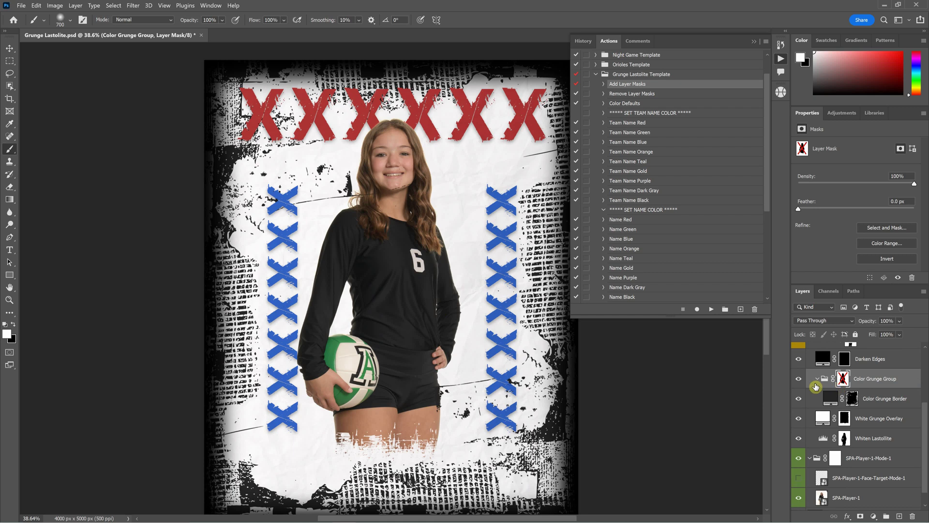
pyautogui.scroll(2, 481, 197)
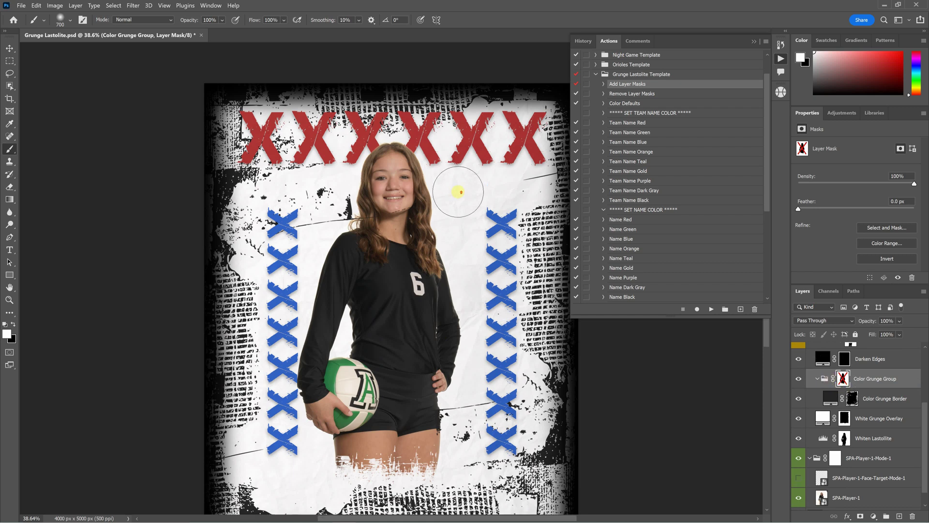
pyautogui.hotkey('ctrl', '+')
pyautogui.hotkey('ctrl', '+')
pyautogui.scroll(2, 480, 193)
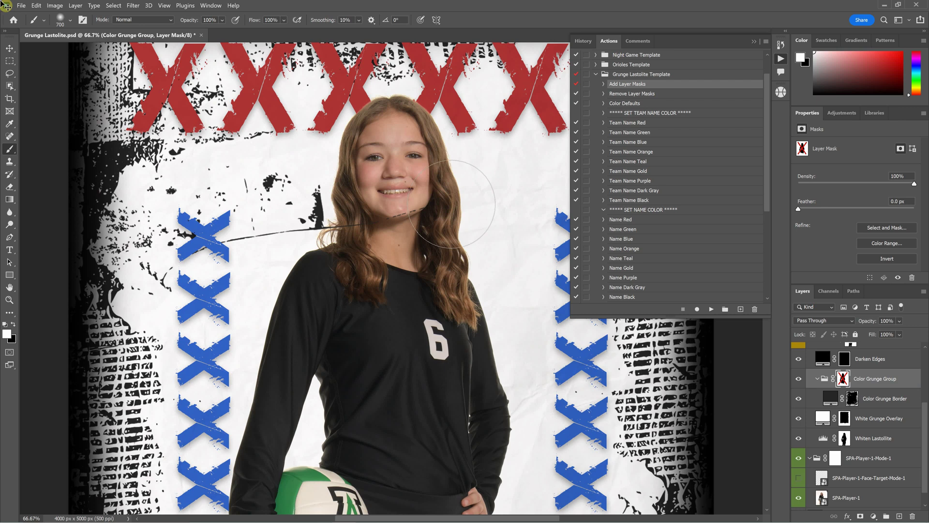
pyautogui.scroll(-10, 301, 242)
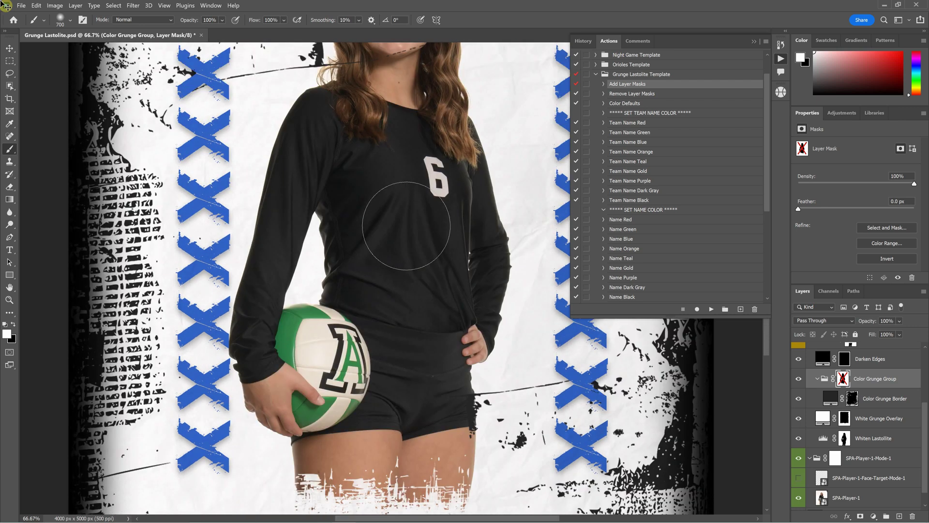
pyautogui.scroll(8, 228, 240)
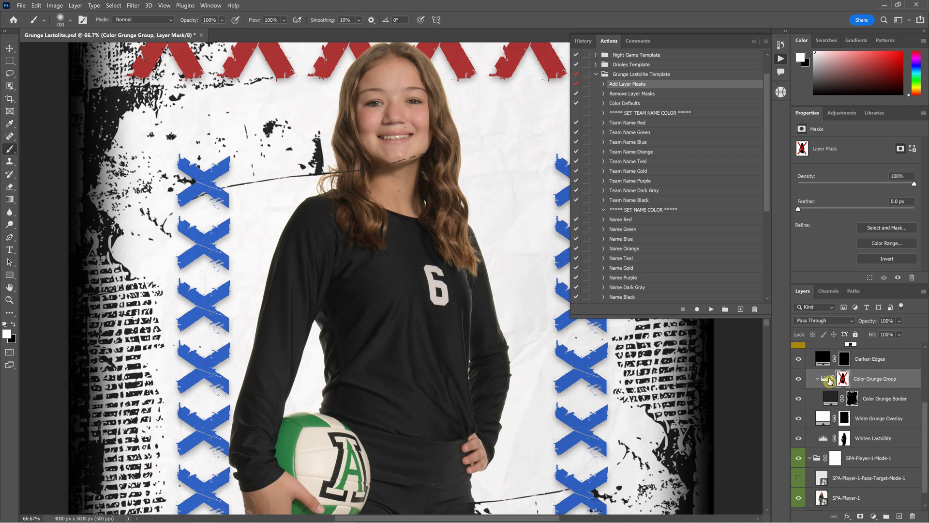
pyautogui.rightClick(833, 379)
pyautogui.click(833, 384)
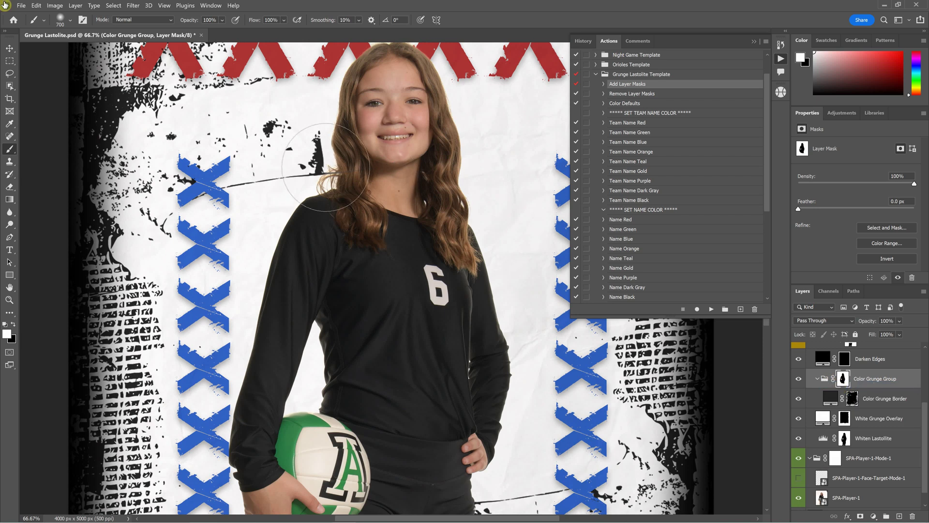
# - Display Color Grunge Group's mask alone, brush a wide white band across the player's torso, and return to the composite
pyautogui.scroll(-1, 339, 194)
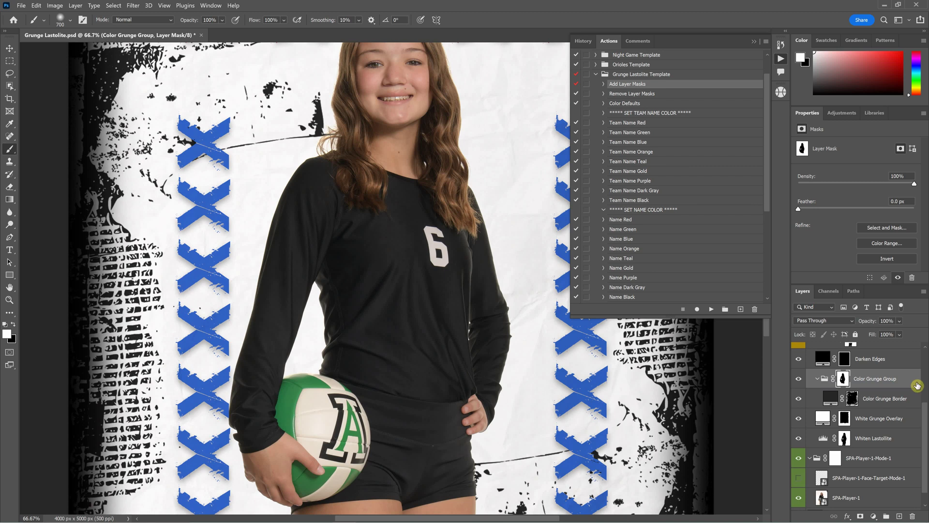
pyautogui.scroll(-1, 883, 399)
pyautogui.scroll(1, 883, 399)
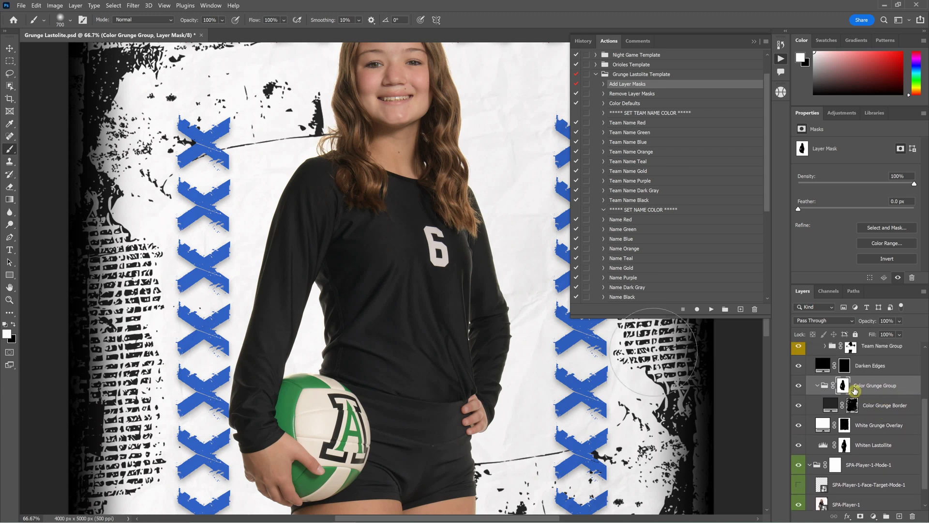
pyautogui.hotkey('ctrl', '-')
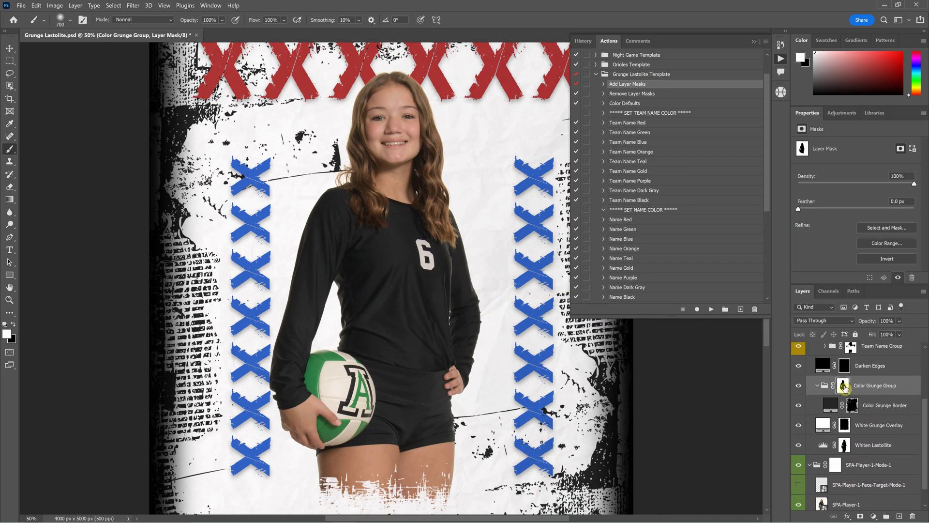
pyautogui.keyDown('alt'); pyautogui.click(844, 386); pyautogui.keyUp('alt')
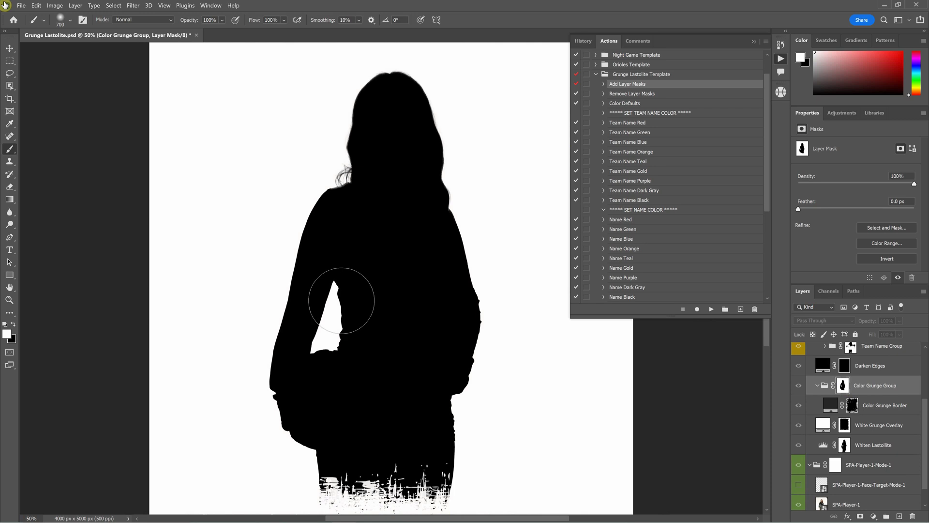
pyautogui.moveTo(335, 307)
pyautogui.mouseDown()
pyautogui.moveTo(469, 305)
pyautogui.moveTo(320, 305)
pyautogui.moveTo(458, 305)
pyautogui.moveTo(204, 328)
pyautogui.moveTo(289, 347)
pyautogui.moveTo(484, 303)
pyautogui.mouseUp()
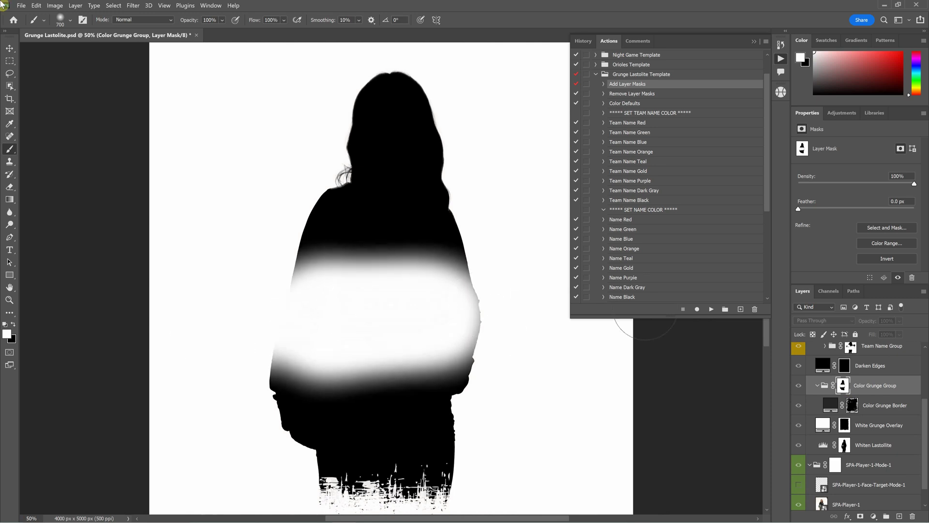
pyautogui.click(830, 386)
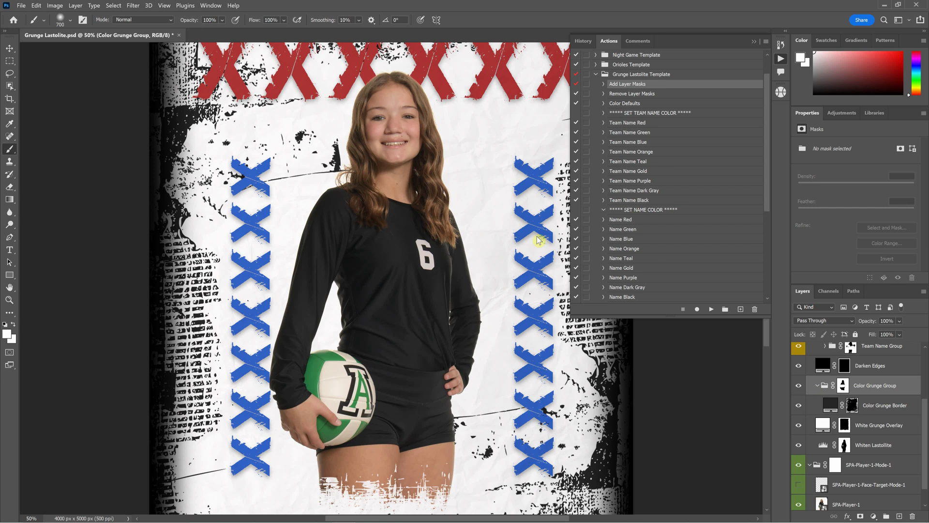
# - Select the Whiten Lastollite levels layer and hide it
pyautogui.scroll(-1, 870, 411)
pyautogui.click(905, 426)
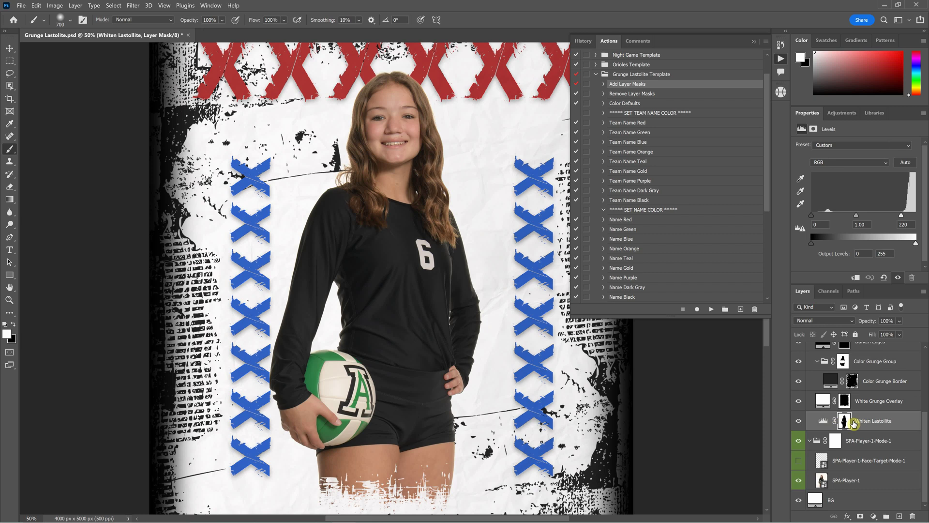
pyautogui.click(799, 426)
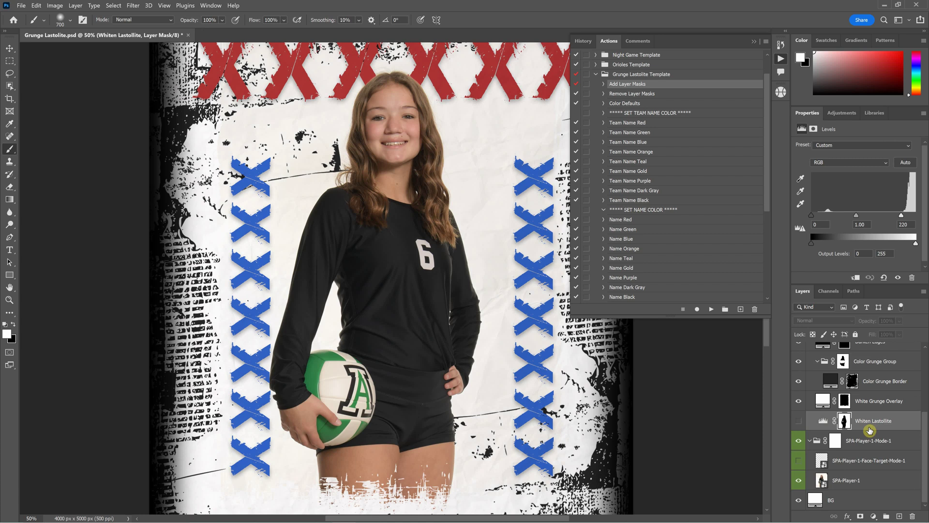
# - Collapse the Actions list and hide the entire Overlays group to expose the original player photo
pyautogui.scroll(1, 712, 438)
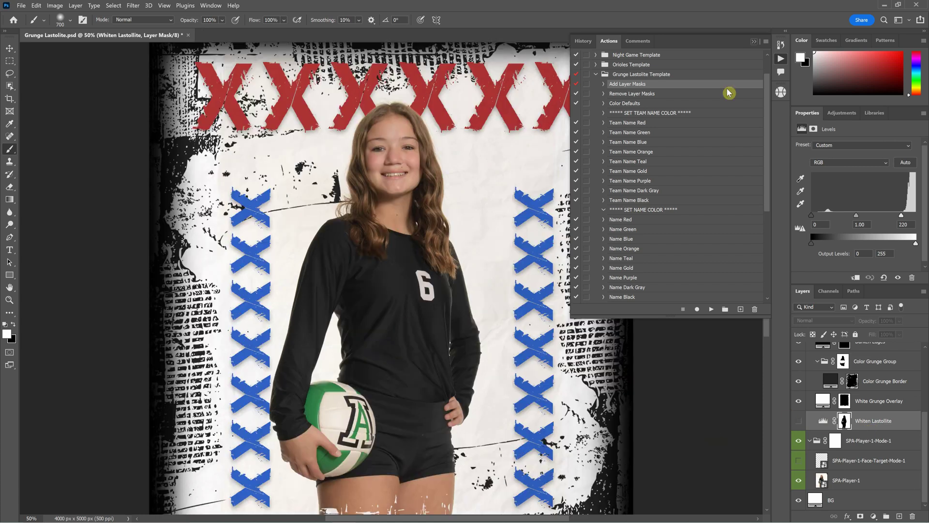
pyautogui.click(753, 43)
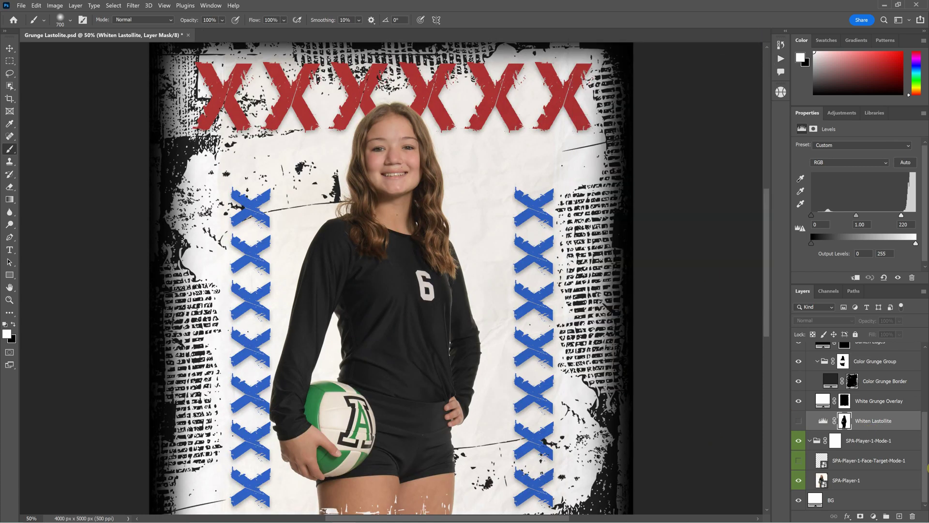
pyautogui.scroll(3, 822, 416)
pyautogui.click(799, 350)
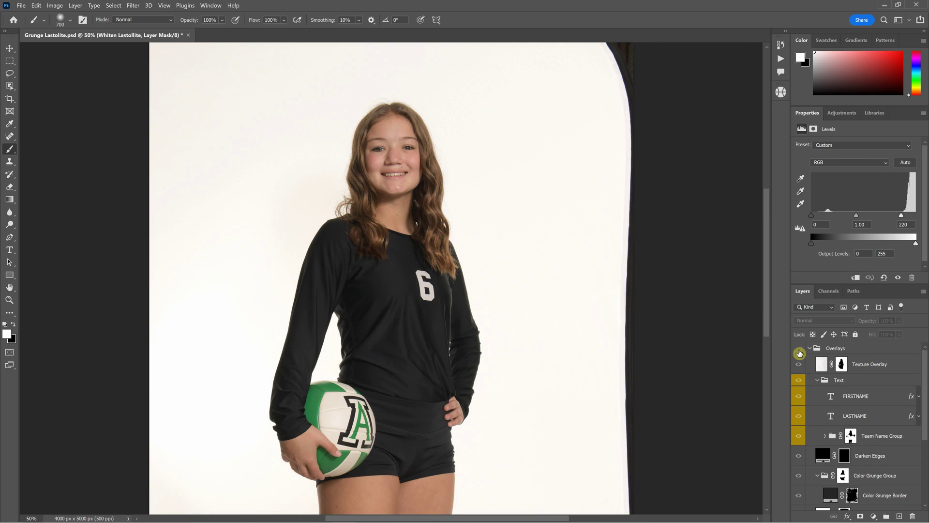
# - Sample the Lastolite backdrop color from the SPA-Player-1 layer as a foreground color candidate, check its RGB values, and cancel
pyautogui.click(7, 333)
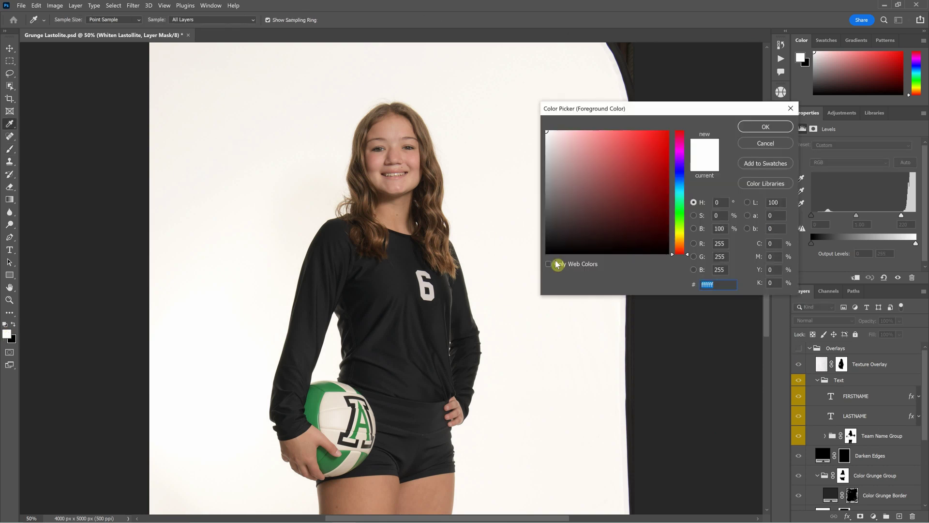
pyautogui.click(760, 144)
pyautogui.scroll(-5, 831, 499)
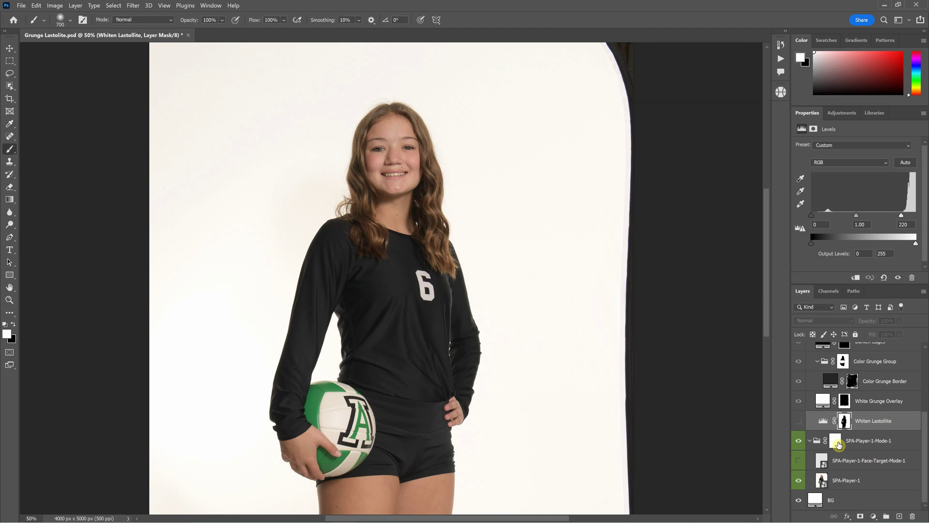
pyautogui.click(829, 479)
pyautogui.click(6, 333)
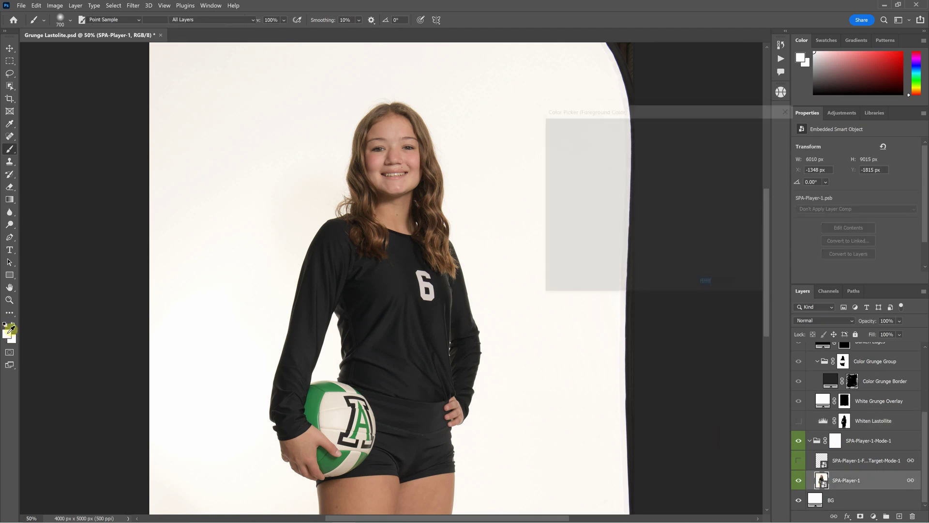
pyautogui.moveTo(315, 197); pyautogui.dragTo(268, 190)
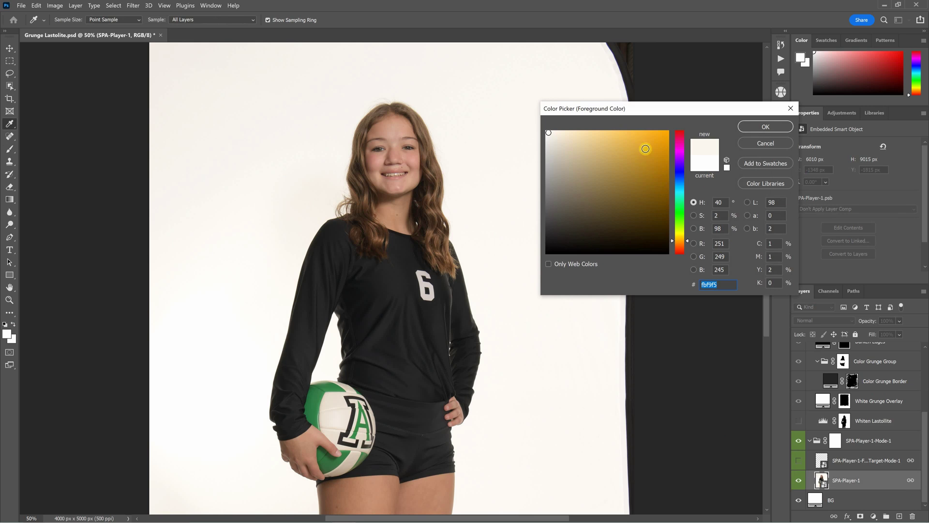
pyautogui.click(717, 256)
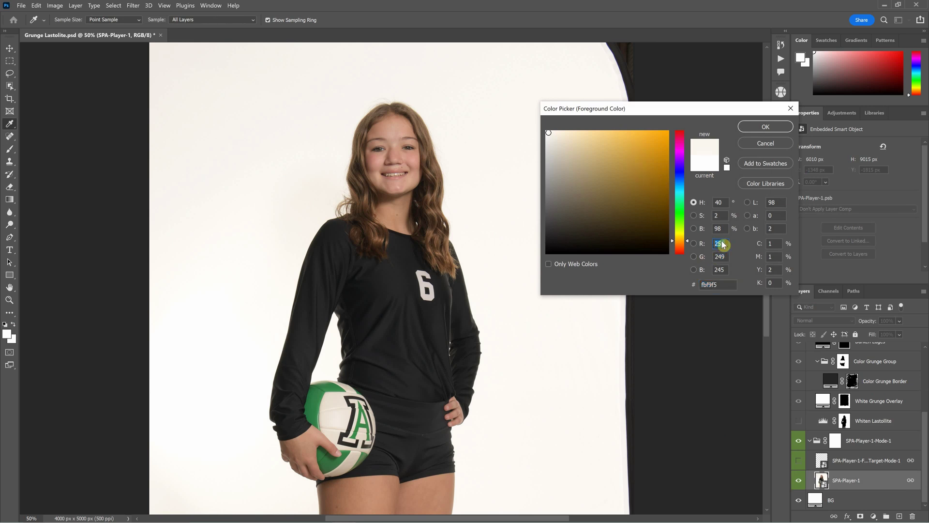
pyautogui.click(721, 269)
pyautogui.click(774, 146)
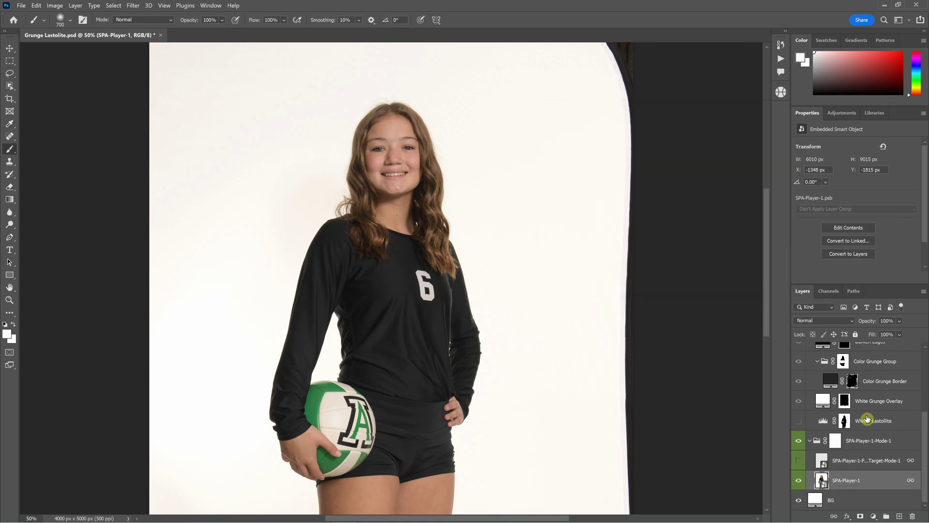
# - Show the Whiten Lastollite layer and the Overlays group again, and select the layer's levels adjustment
pyautogui.click(798, 421)
pyautogui.click(821, 422)
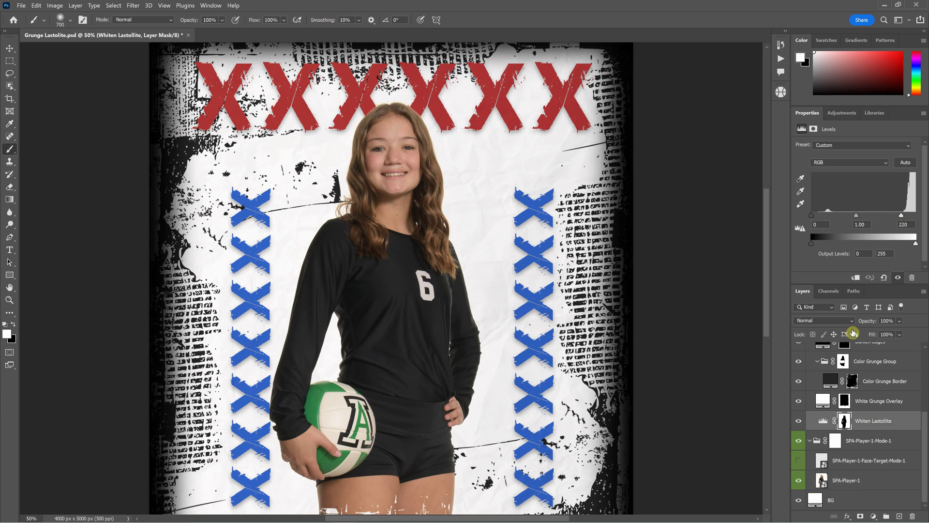
pyautogui.click(819, 423)
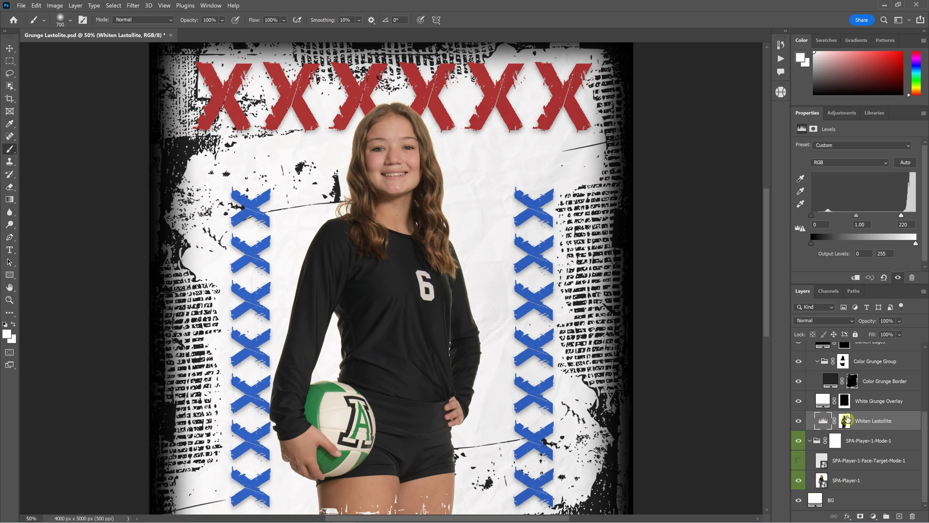
# - Disable Whiten Lastollite's layer mask to compare the levels effect on the player, and re-enable the mask
pyautogui.rightClick(836, 422)
pyautogui.click(843, 425)
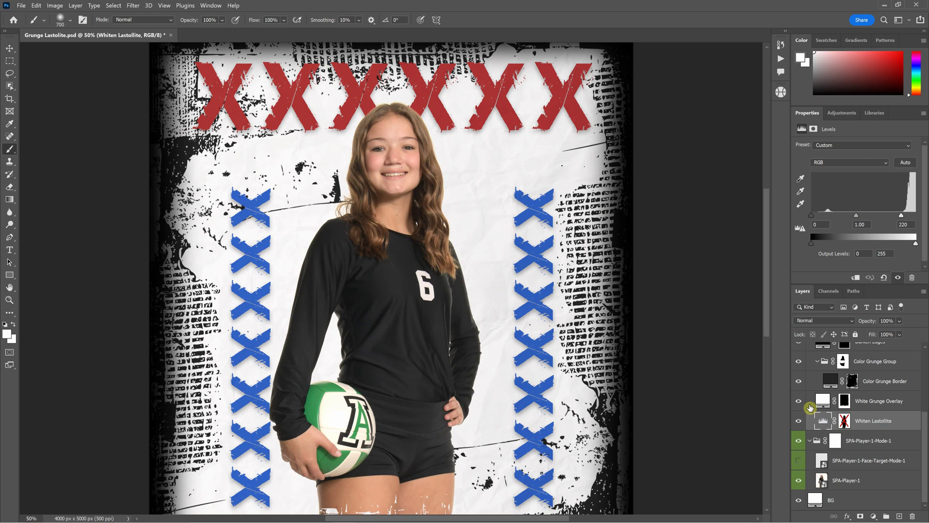
pyautogui.rightClick(842, 423)
pyautogui.click(847, 427)
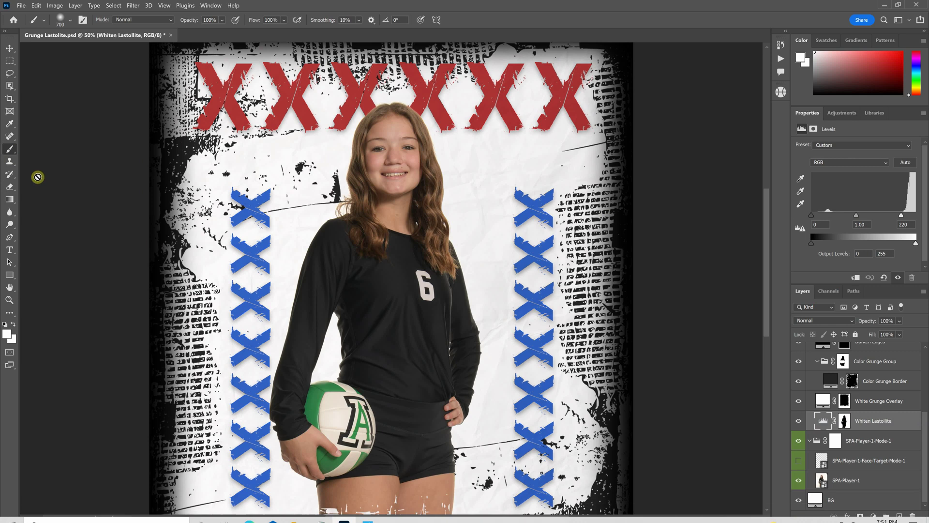
# - Try brushing white across the player's torso on Whiten Lastollite's layer mask, and undo the stroke
pyautogui.click(845, 421)
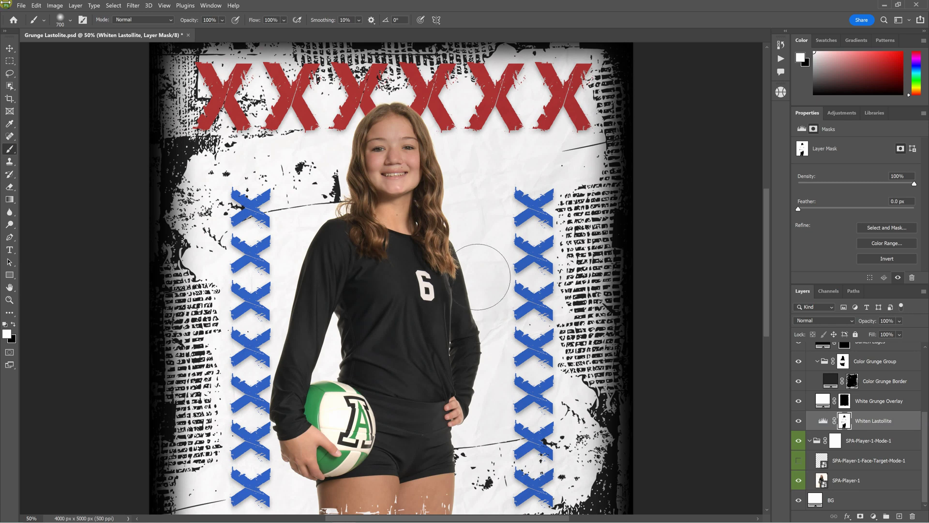
pyautogui.click(408, 257)
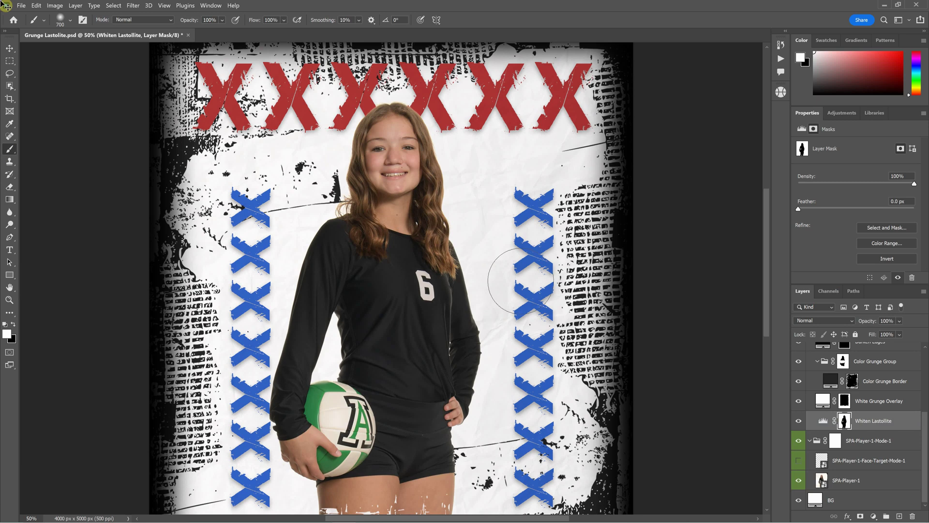
pyautogui.scroll(-2, 527, 288)
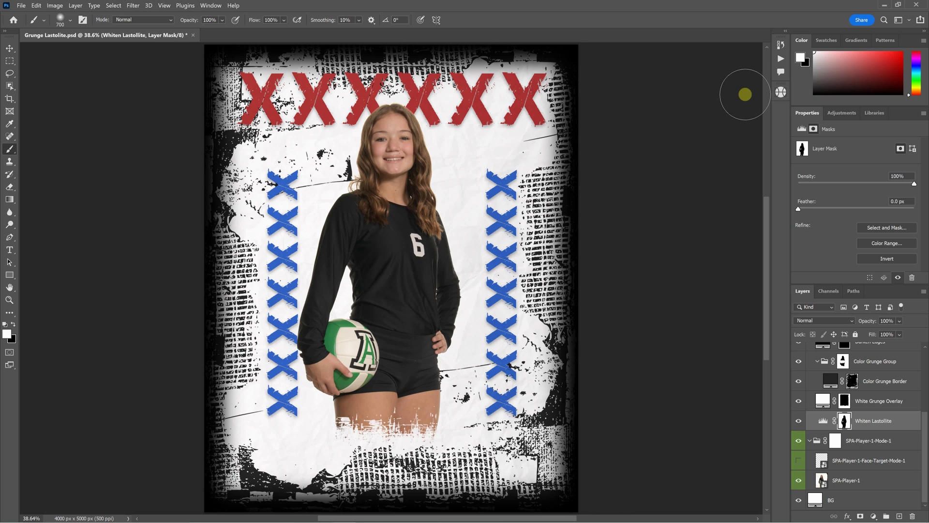
# - Add 201_1 Z-Other 1_0518.JPG as the custom player image for player slot 1 using the Non-Cutout image type
pyautogui.click(781, 92)
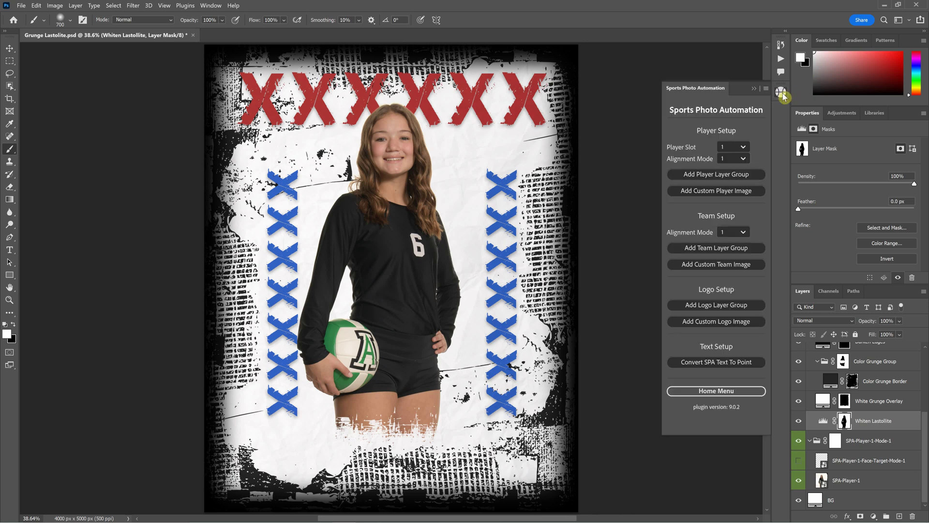
pyautogui.click(730, 192)
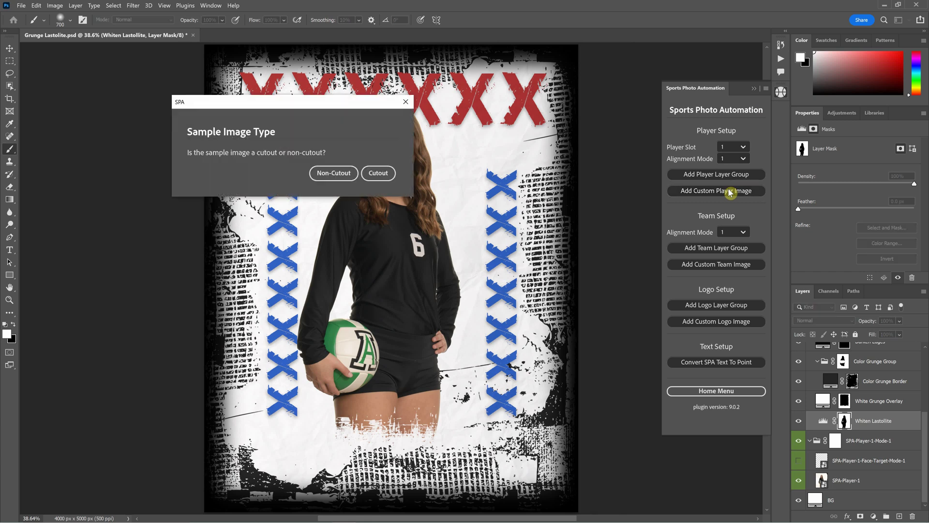
pyautogui.click(331, 177)
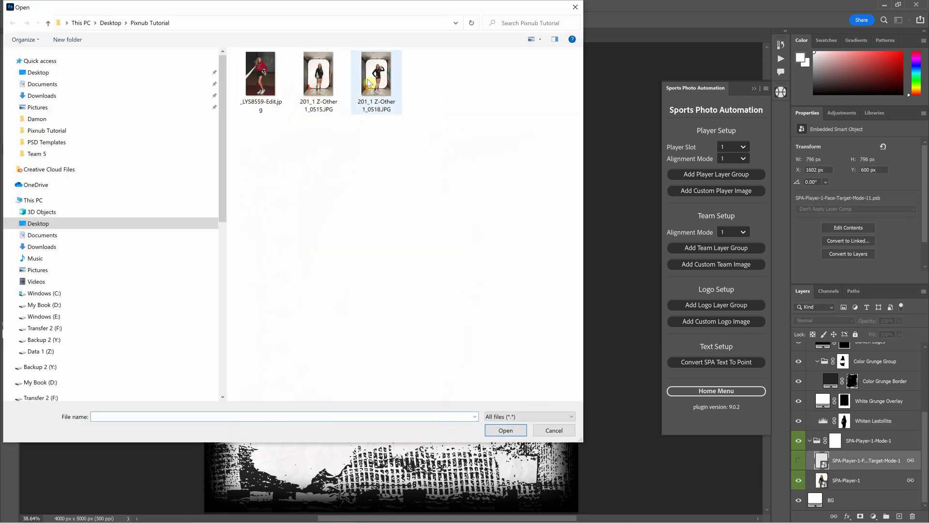
pyautogui.doubleClick(369, 84)
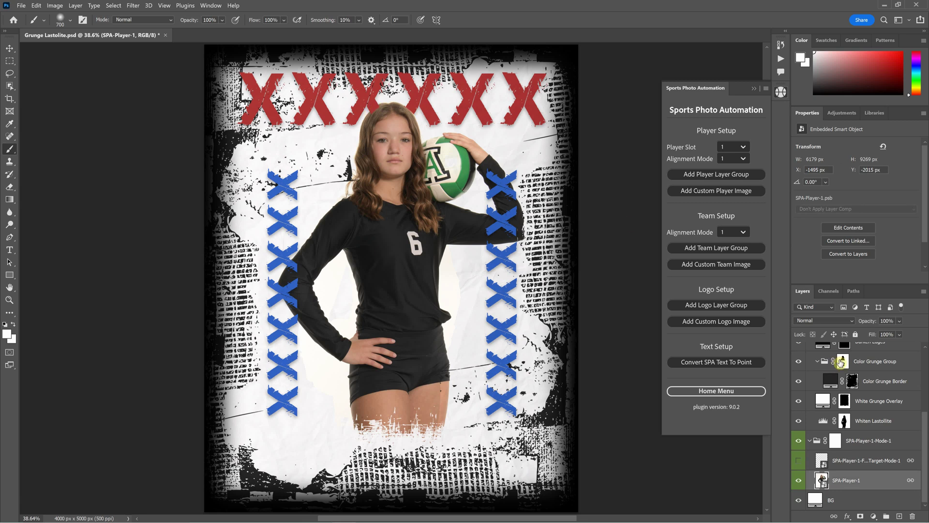
# - Inspect the backdrop around the new player's arms and torso, and run the Remove Layer Masks action from the Grunge Lastolite Template set
pyautogui.scroll(1, 498, 329)
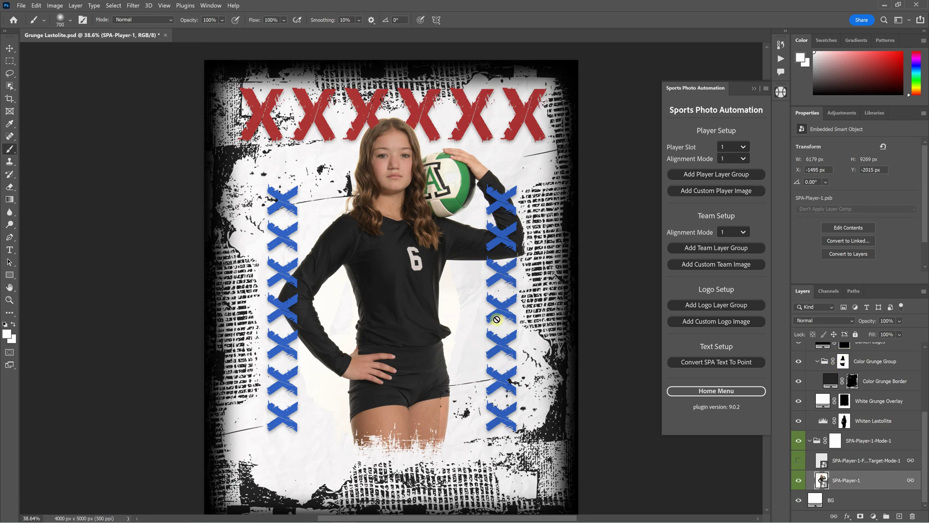
pyautogui.scroll(1, 496, 319)
pyautogui.hotkey('ctrl', '+')
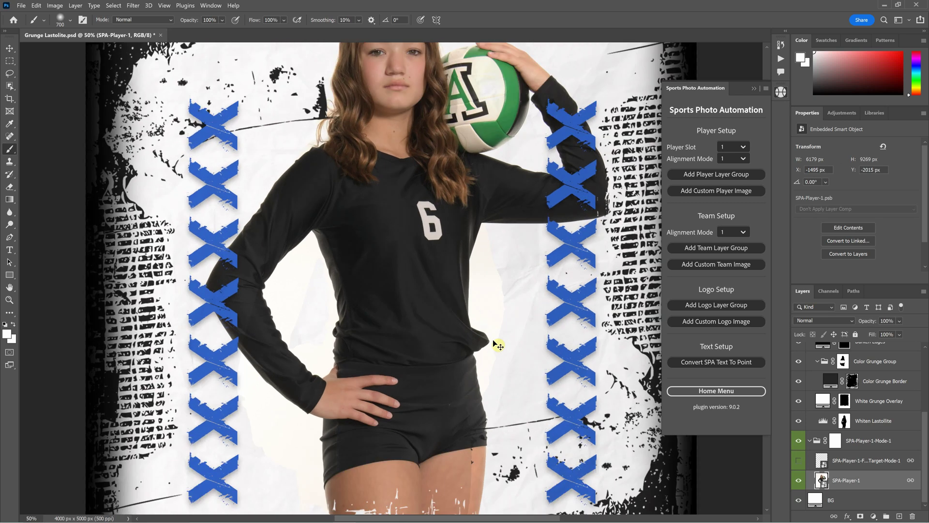
pyautogui.hotkey('ctrl', '+')
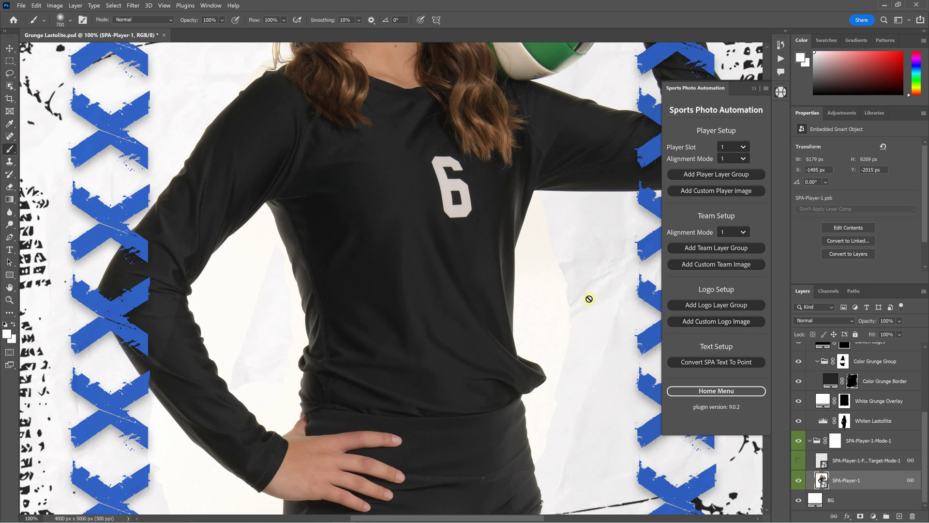
pyautogui.hotkey('ctrl', '0')
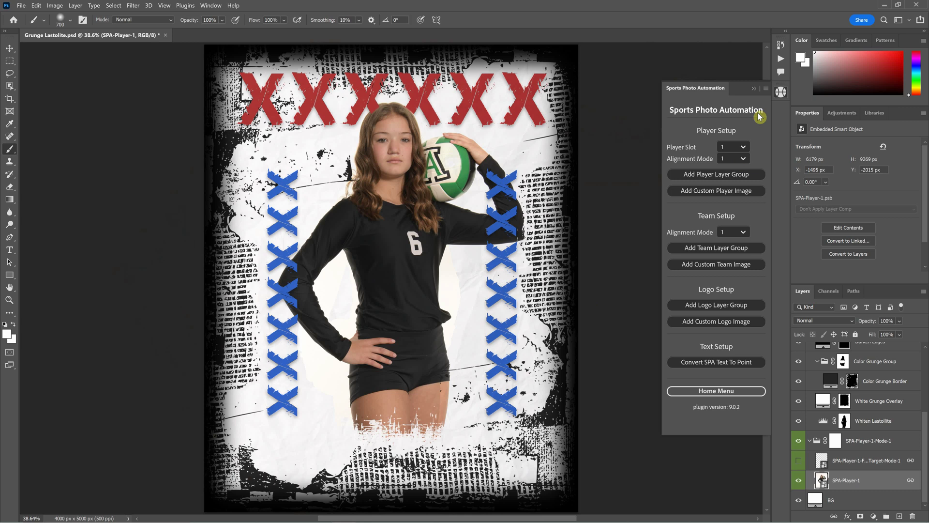
pyautogui.click(780, 59)
pyautogui.scroll(1, 638, 124)
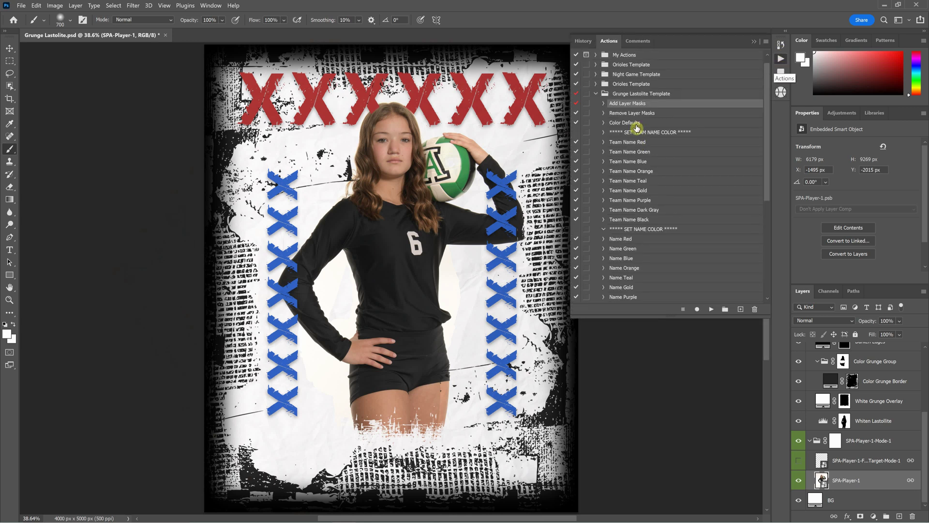
pyautogui.click(631, 113)
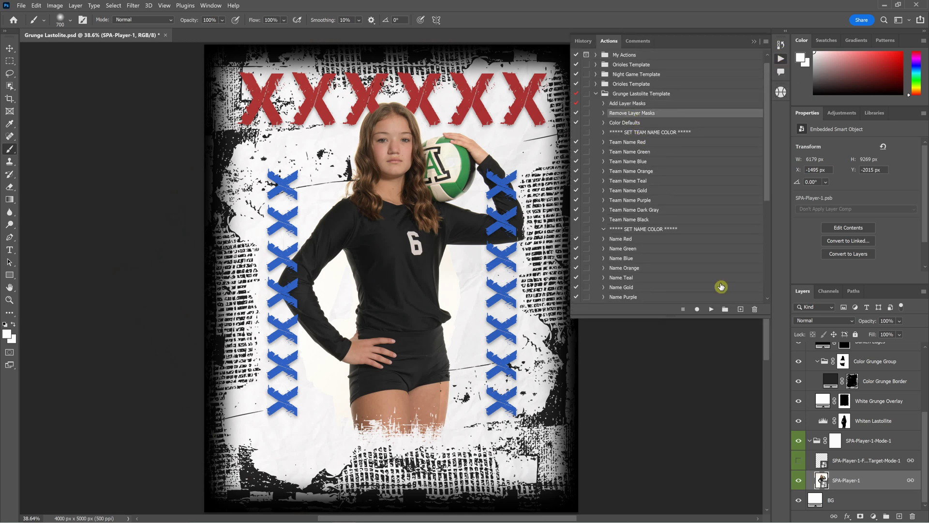
pyautogui.click(709, 310)
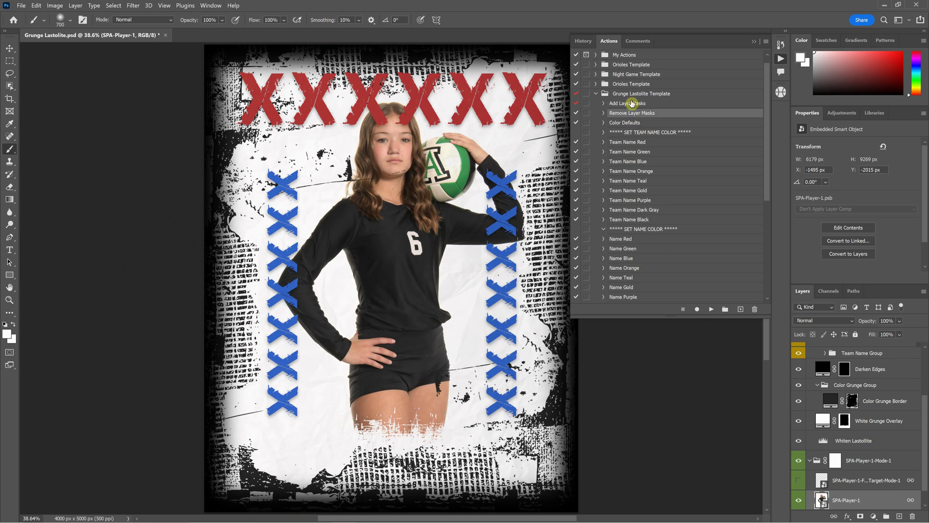
# - Run the Add Layer Masks action from the Grunge Lastolite Template set to mask the overlays around the new player, and collapse the Actions list
pyautogui.click(631, 103)
pyautogui.click(710, 309)
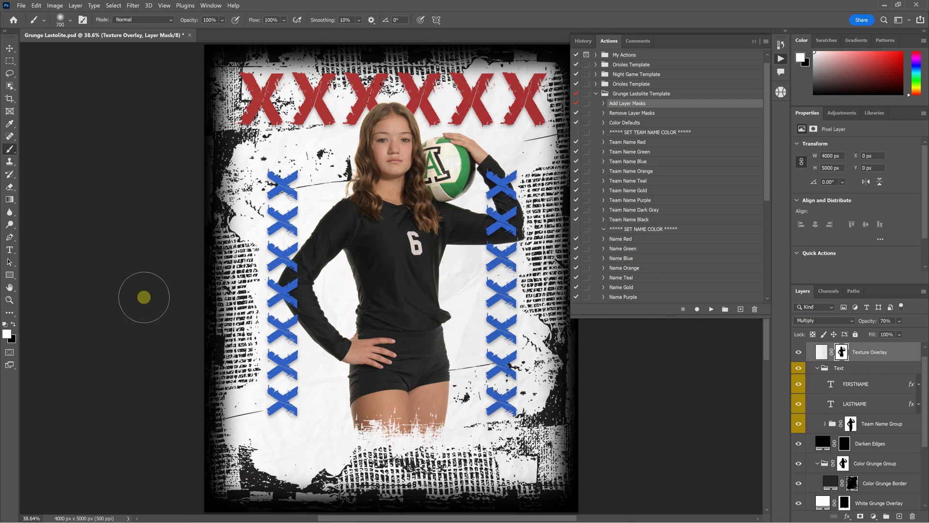
pyautogui.click(754, 43)
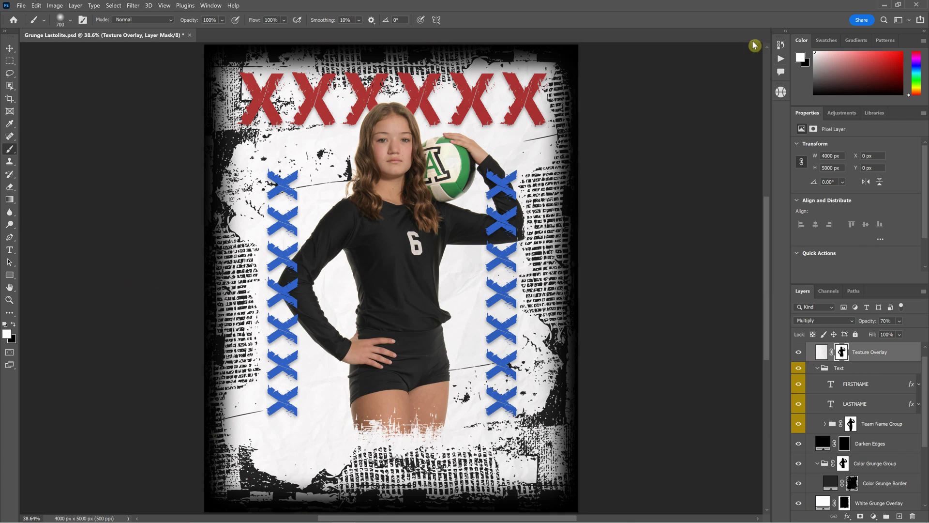
# - In the Batch Process Settings, choose Grunge Lastolite Template's Add Layer Masks as the post action on composite, and cancel the batch
pyautogui.click(781, 92)
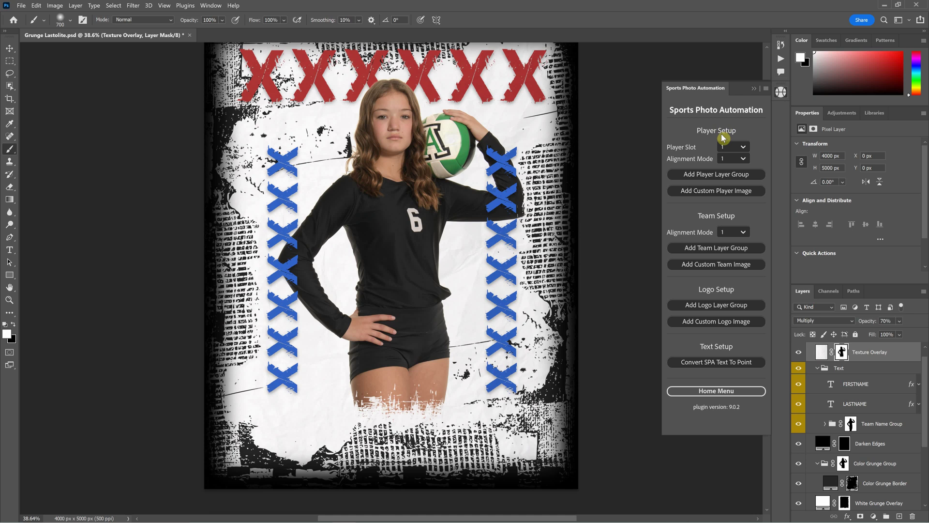
pyautogui.click(713, 394)
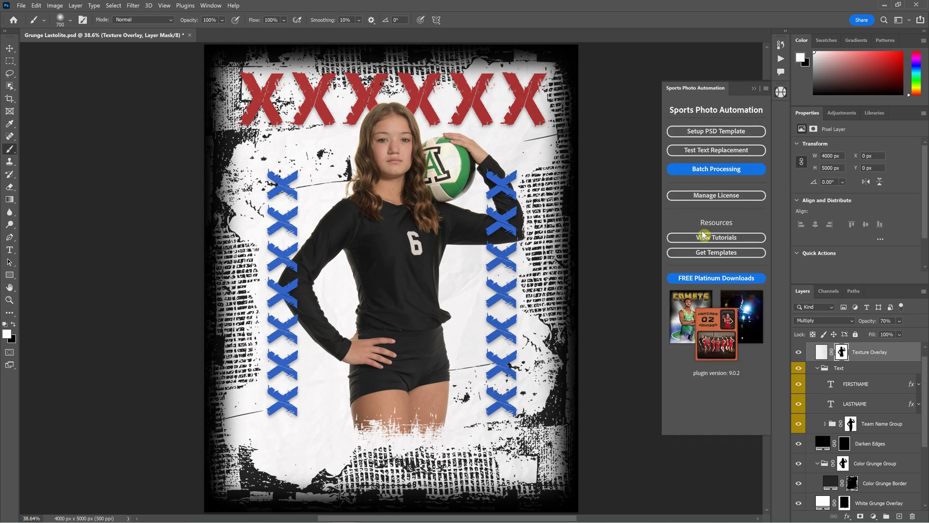
pyautogui.click(715, 166)
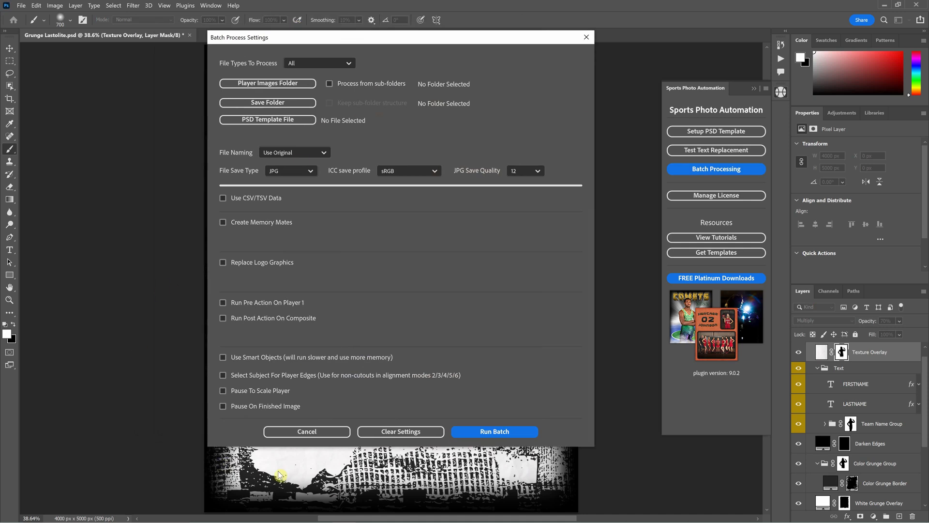
pyautogui.click(223, 317)
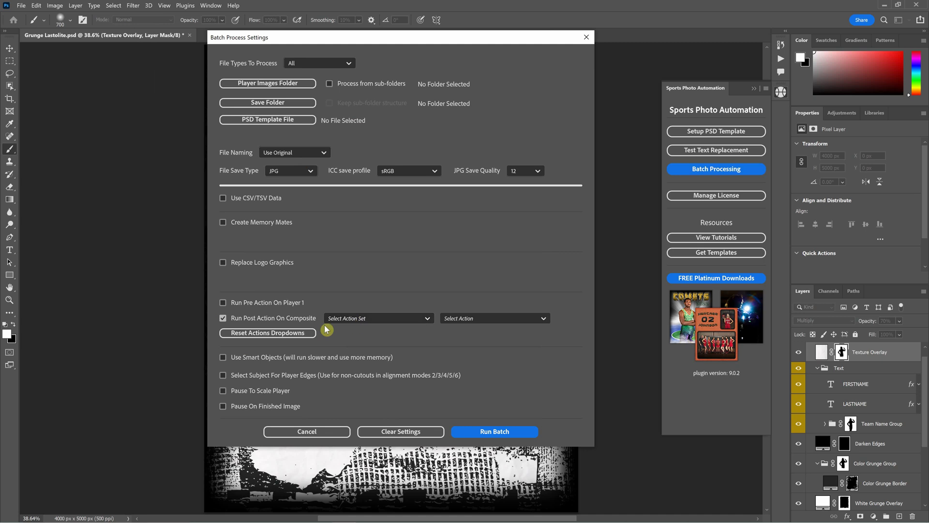
pyautogui.click(371, 318)
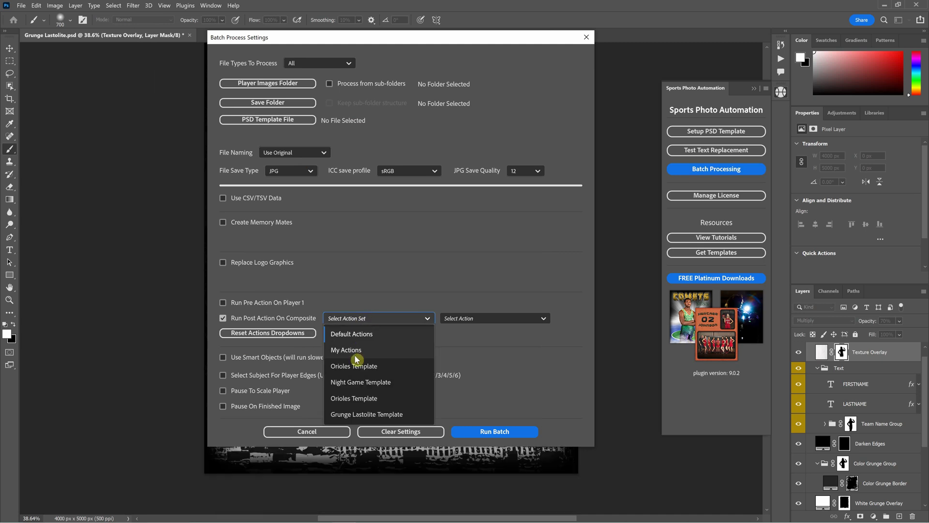
pyautogui.click(365, 413)
pyautogui.click(490, 318)
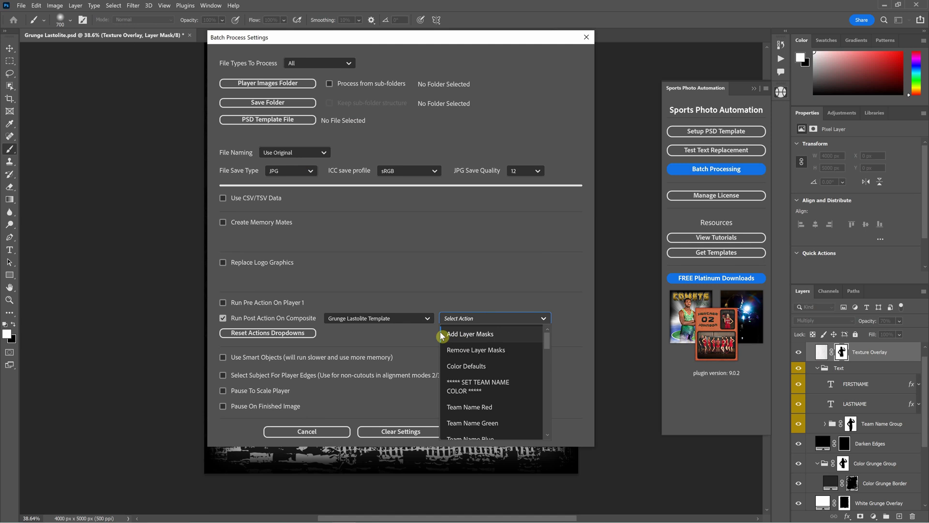
pyautogui.click(479, 338)
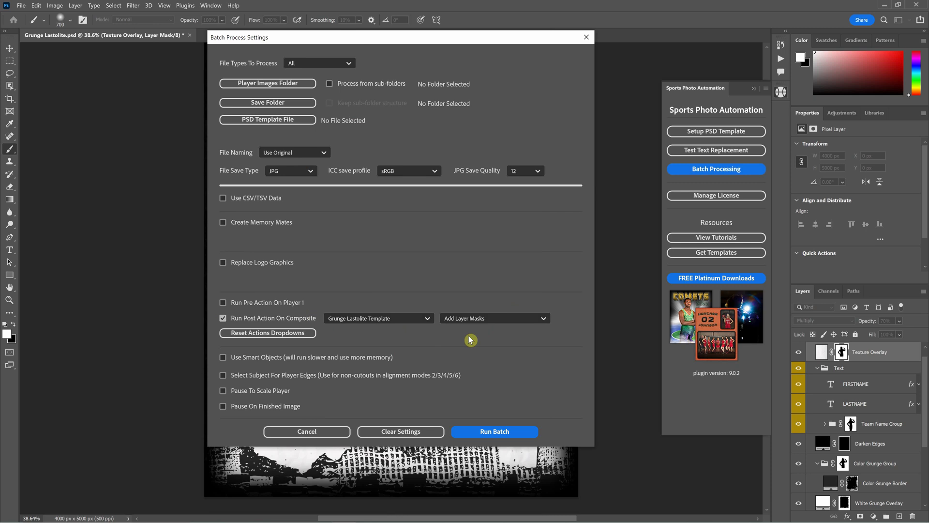
pyautogui.click(338, 430)
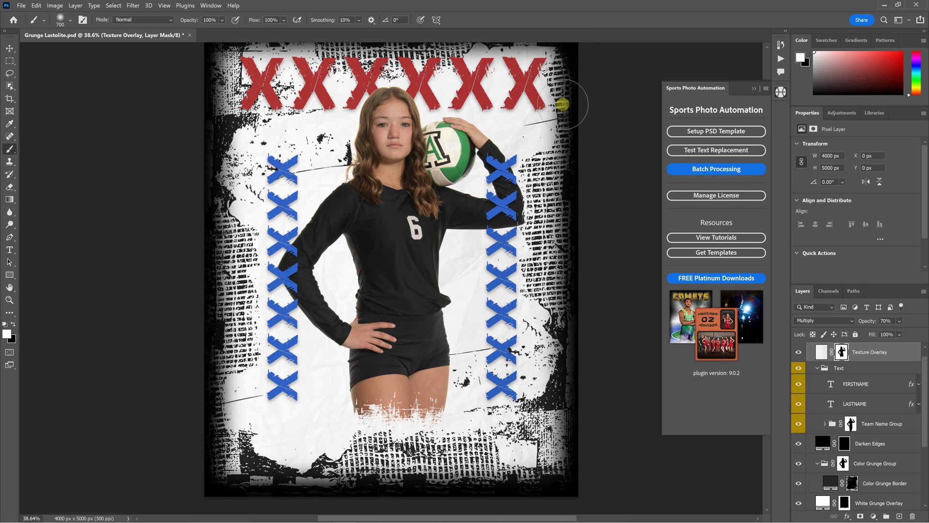
pyautogui.scroll(1, 566, 125)
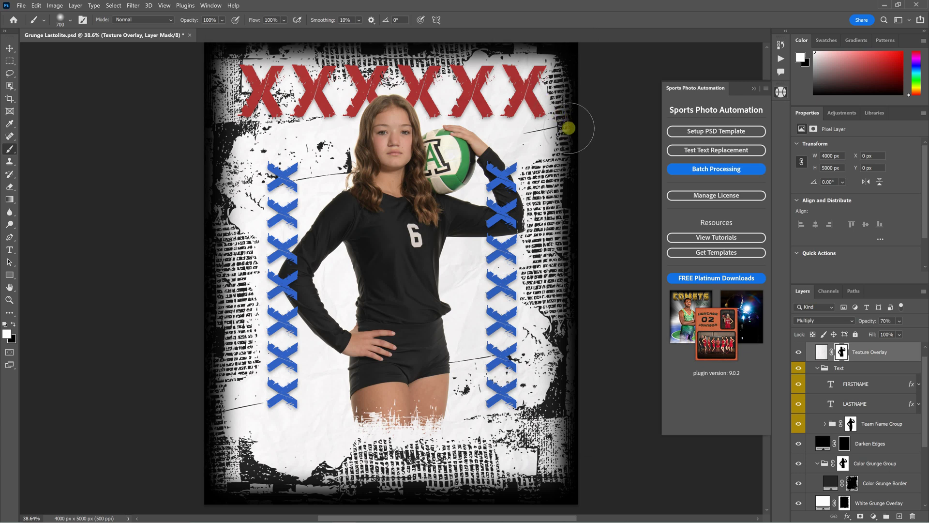
# - Open the original photo 201_1 Z-Other 1_0518.JPG from the Pixnub Tutorial folder to view the uncropped player and backdrop
pyautogui.scroll(1, 568, 131)
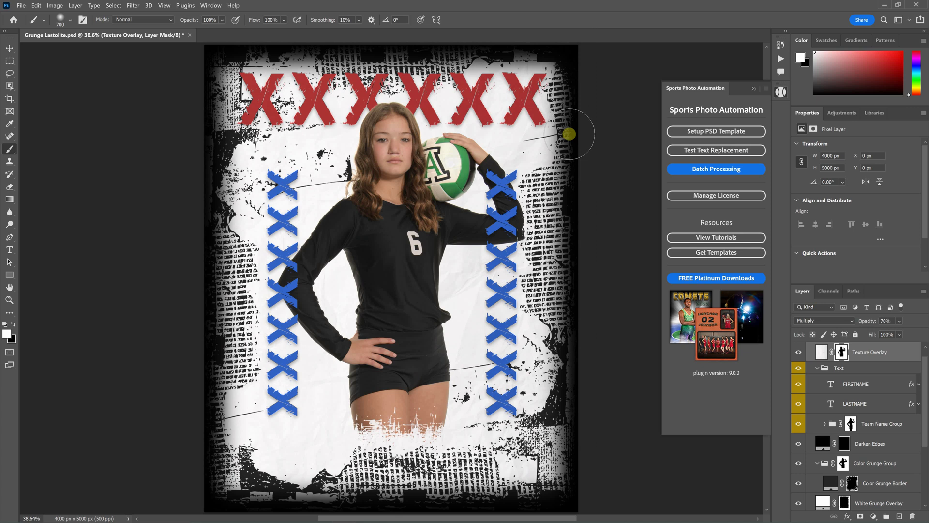
pyautogui.click(21, 5)
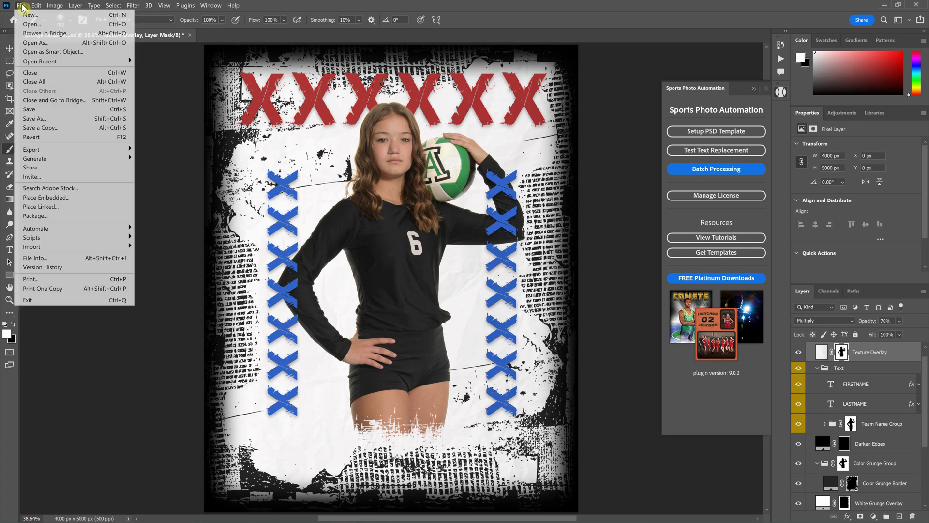
pyautogui.click(28, 24)
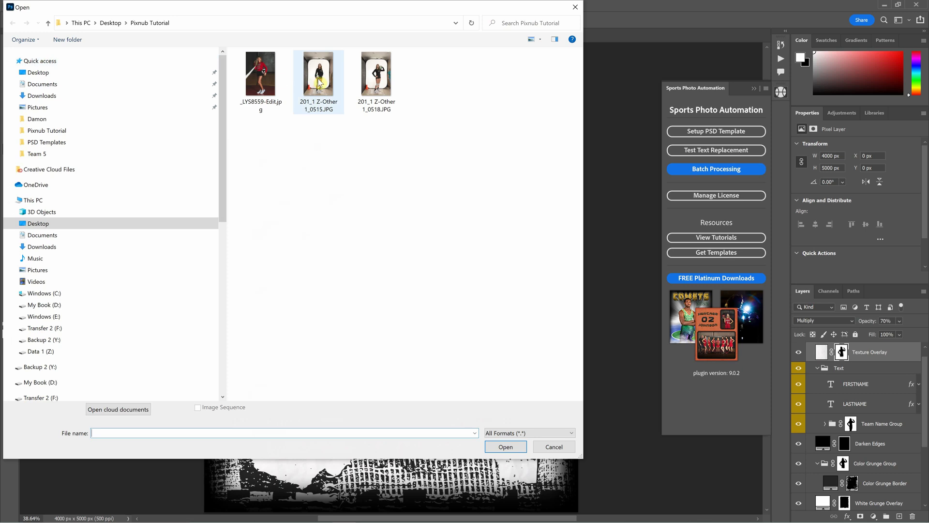
pyautogui.click(385, 85)
pyautogui.doubleClick(385, 84)
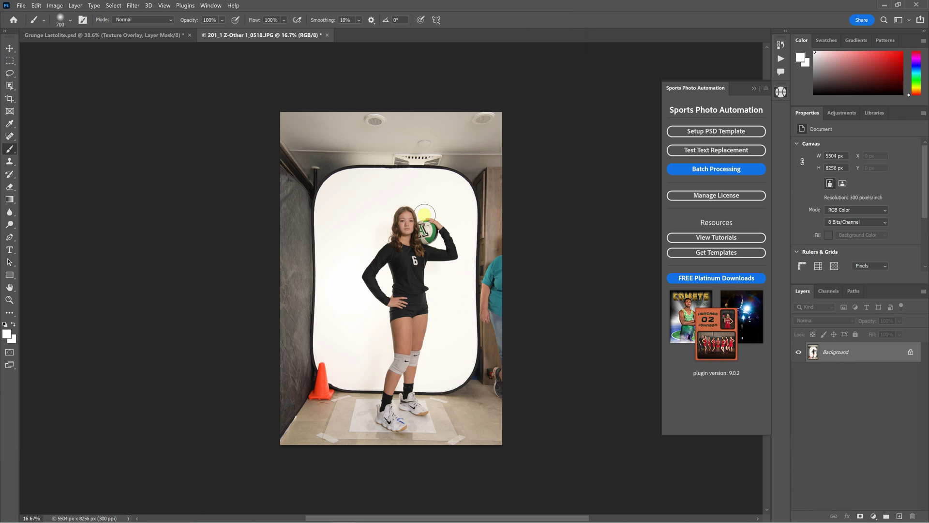
# - Return to Grunge Lastolite.psd, review the post action in the Batch Process Settings, and cancel the batch
pyautogui.click(73, 35)
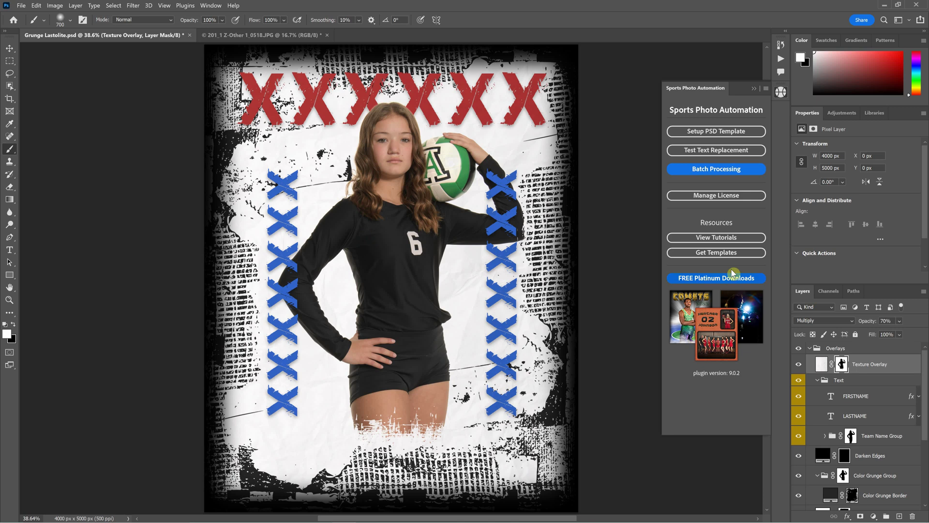
pyautogui.click(732, 167)
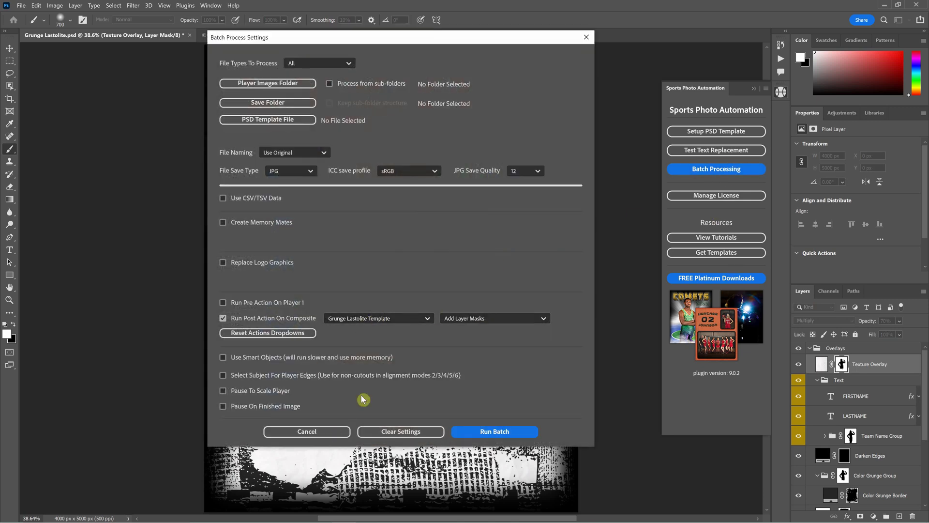
pyautogui.click(309, 431)
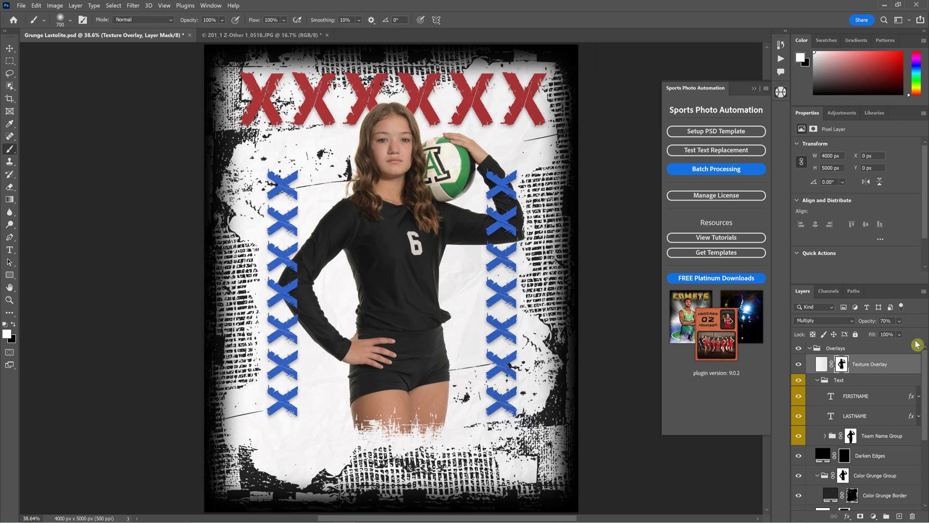
# - Examine the Texture Overlay, Team Name Group and Color Grunge Group layer masks around the volleyball, and return to the normal composite view
pyautogui.keyDown('alt'); pyautogui.click(843, 366); pyautogui.keyUp('alt')
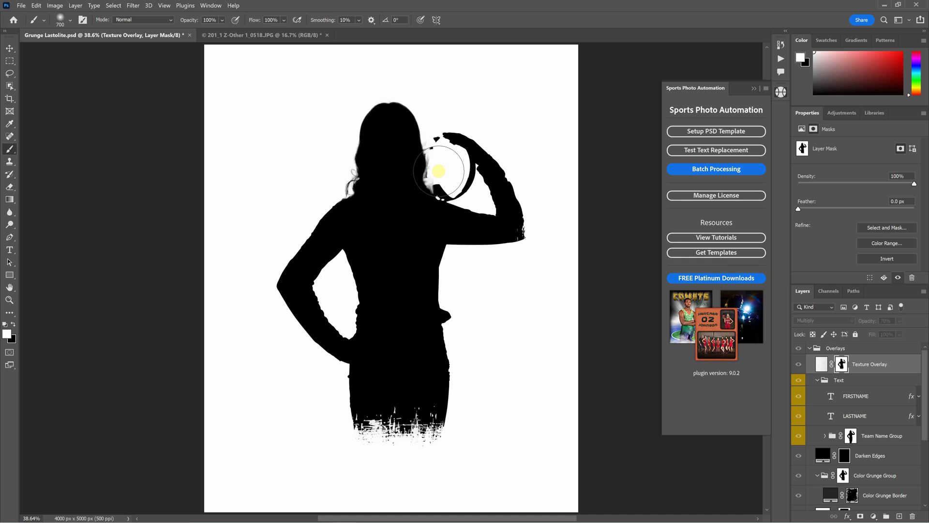
pyautogui.moveTo(437, 172); pyautogui.dragTo(444, 151)
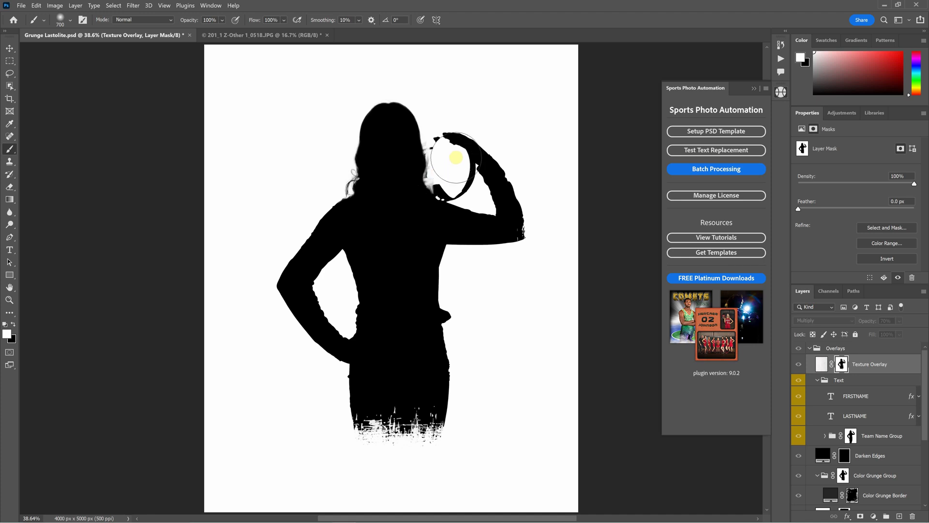
pyautogui.keyDown('alt'); pyautogui.click(849, 436); pyautogui.keyUp('alt')
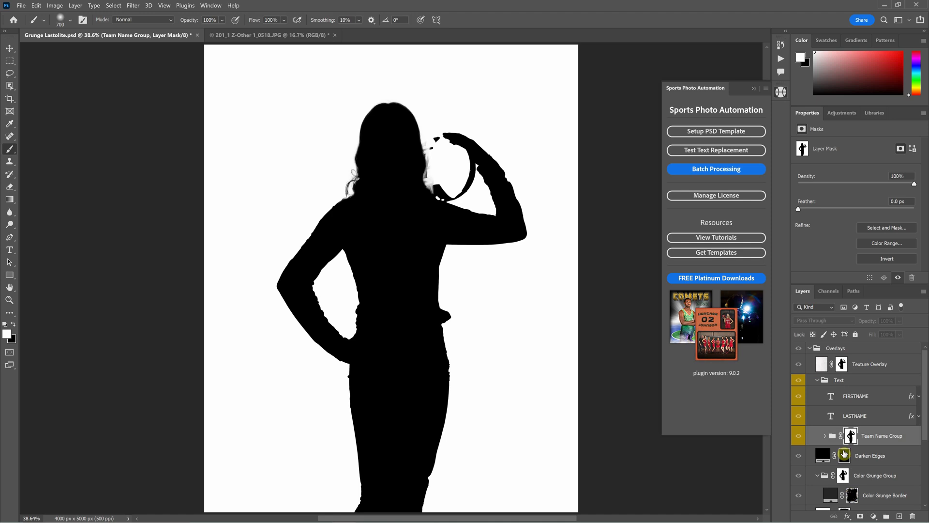
pyautogui.keyDown('alt'); pyautogui.click(843, 475); pyautogui.keyUp('alt')
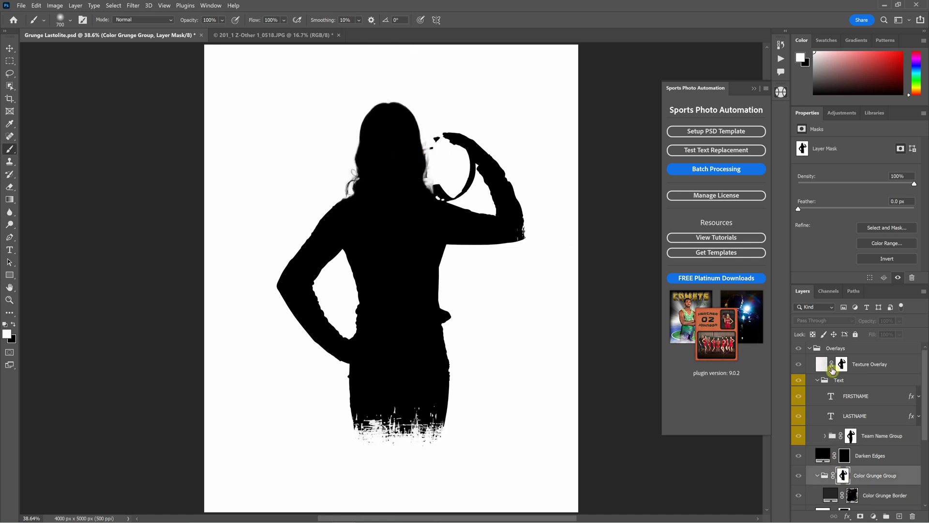
pyautogui.click(874, 369)
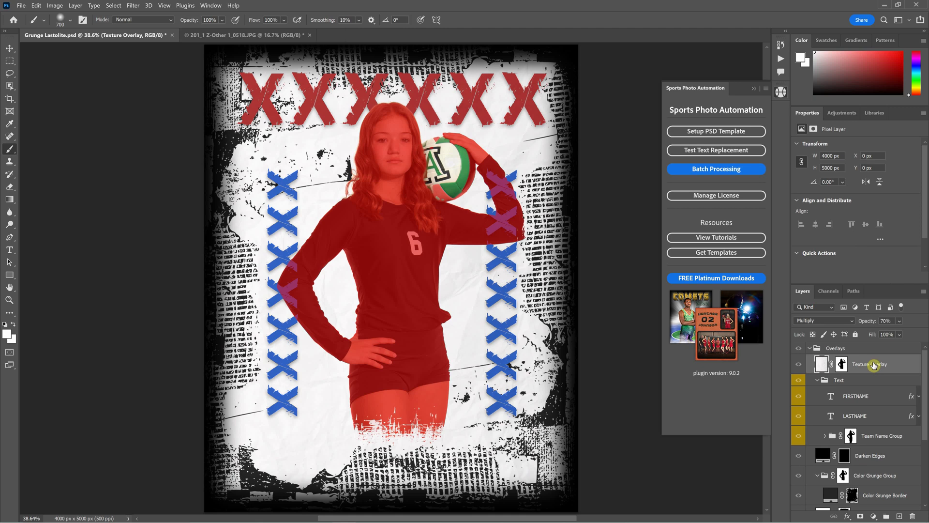
pyautogui.click(848, 382)
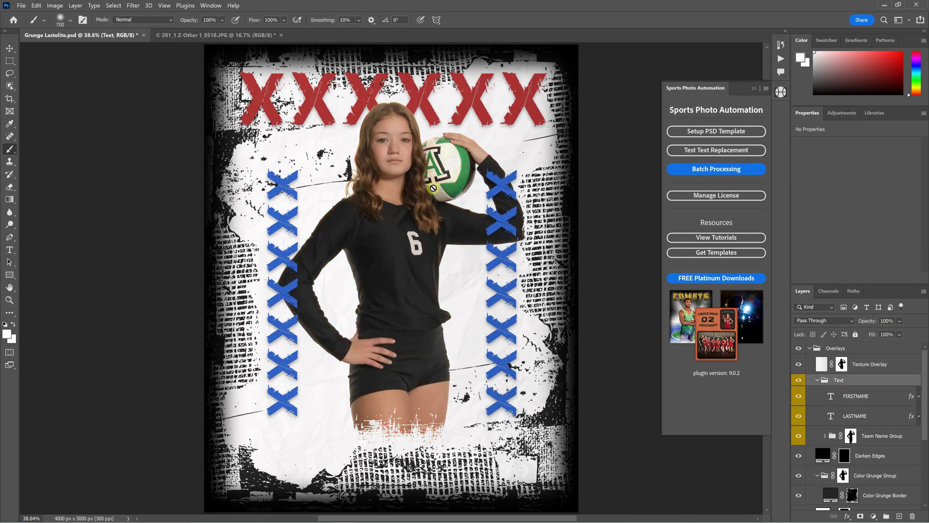
# - Paint black over the volleyball on the Texture Overlay layer mask with the Brush tool to hide the texture on the ball
pyautogui.scroll(1, 562, 159)
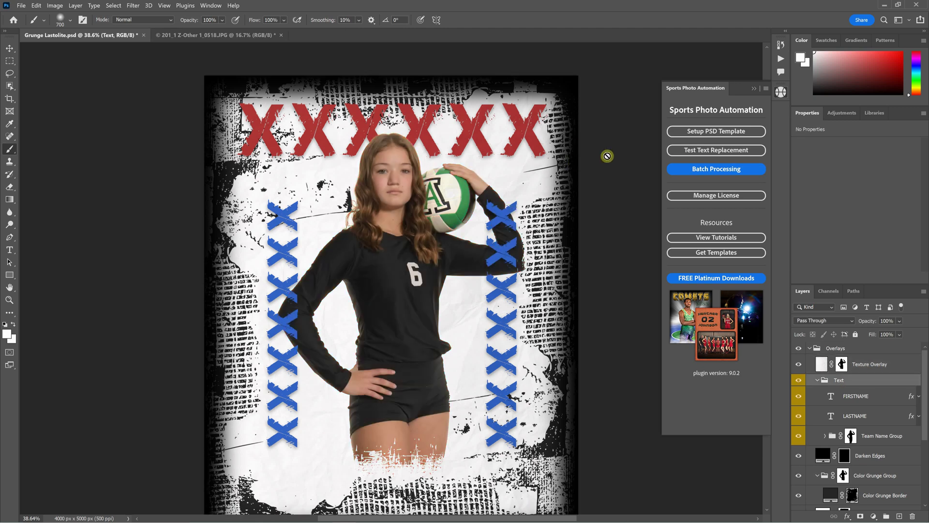
pyautogui.hotkey('ctrl', '+')
pyautogui.hotkey('ctrl', '+')
pyautogui.scroll(1, 611, 156)
pyautogui.hotkey('ctrl', '+')
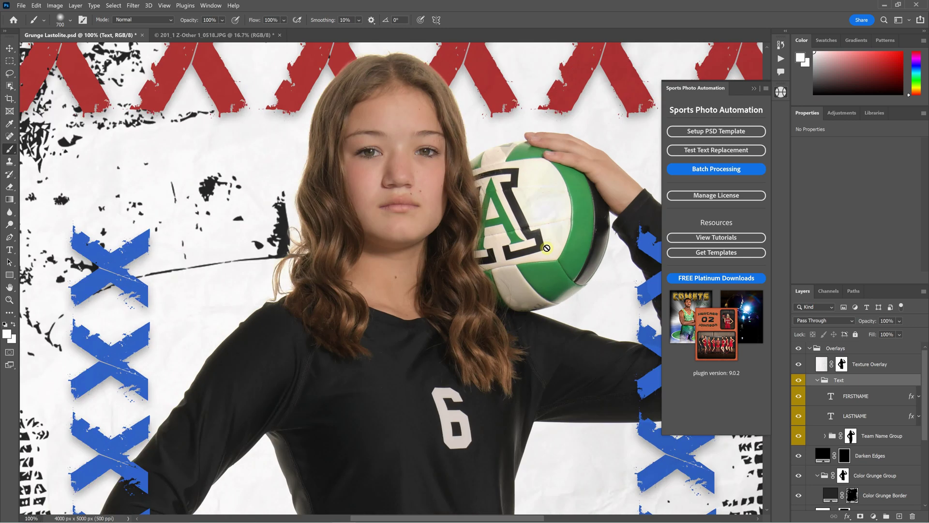
pyautogui.press('h')
pyautogui.moveTo(586, 224); pyautogui.dragTo(422, 239)
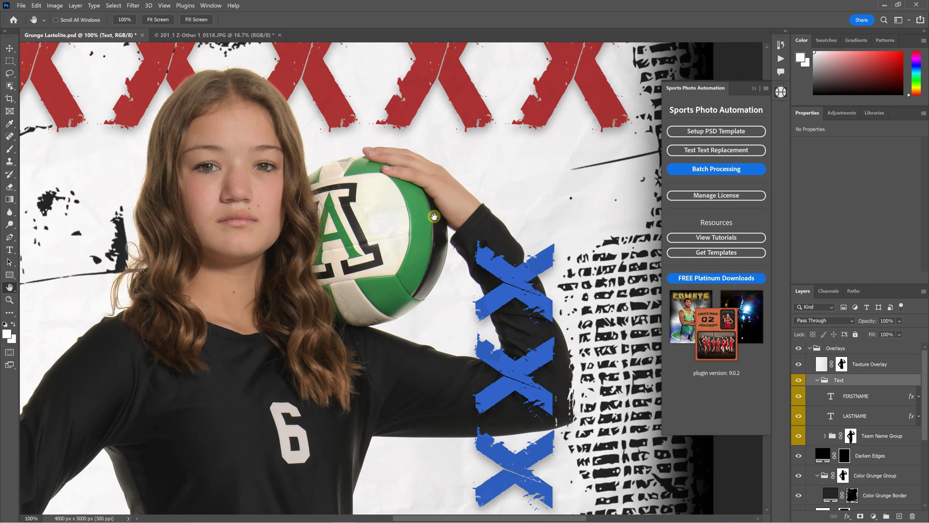
pyautogui.scroll(-1, 875, 381)
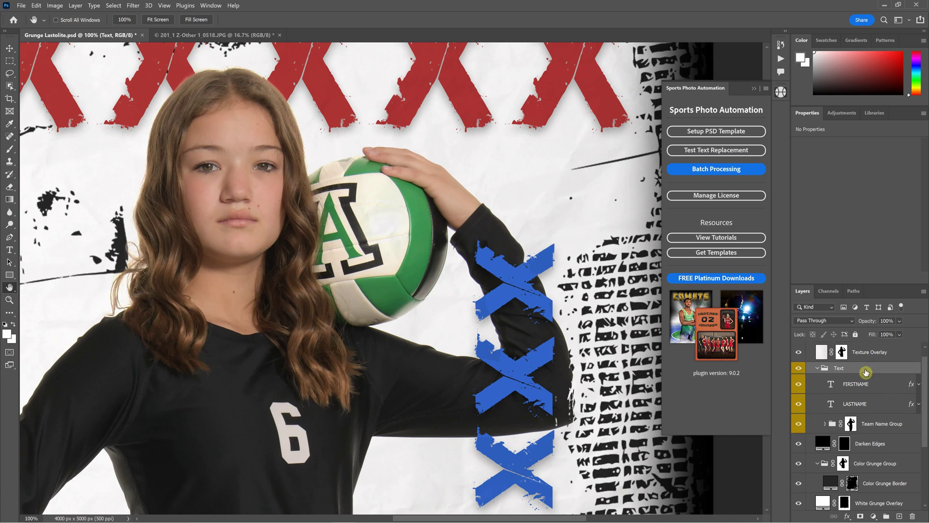
pyautogui.scroll(1, 866, 373)
pyautogui.scroll(-2, 854, 397)
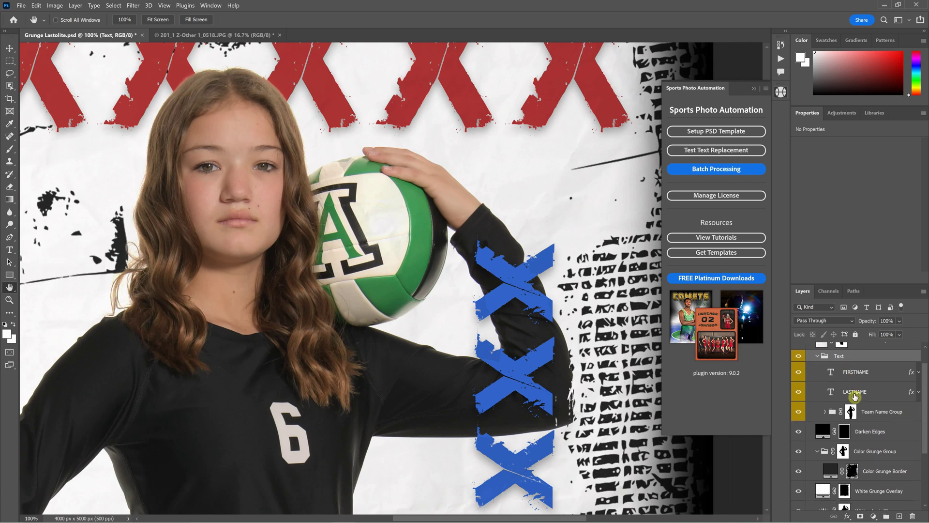
pyautogui.scroll(2, 852, 390)
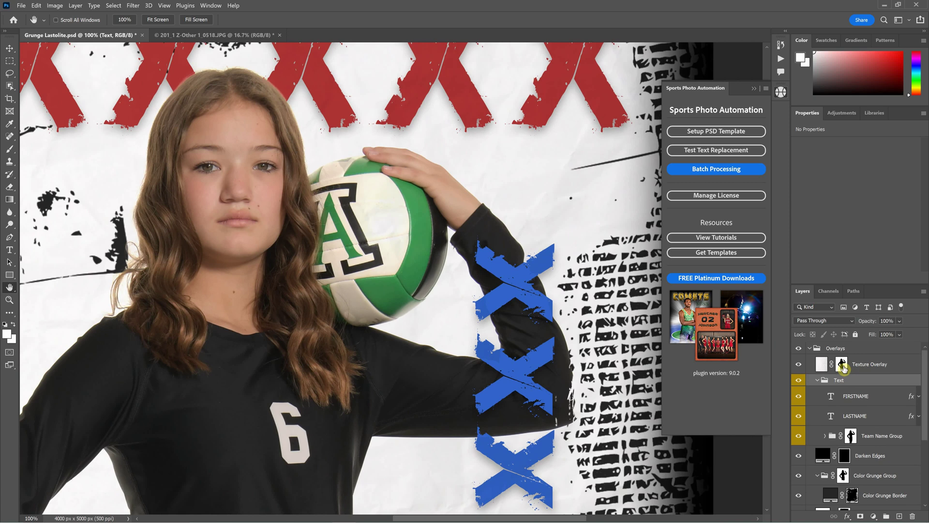
pyautogui.click(843, 367)
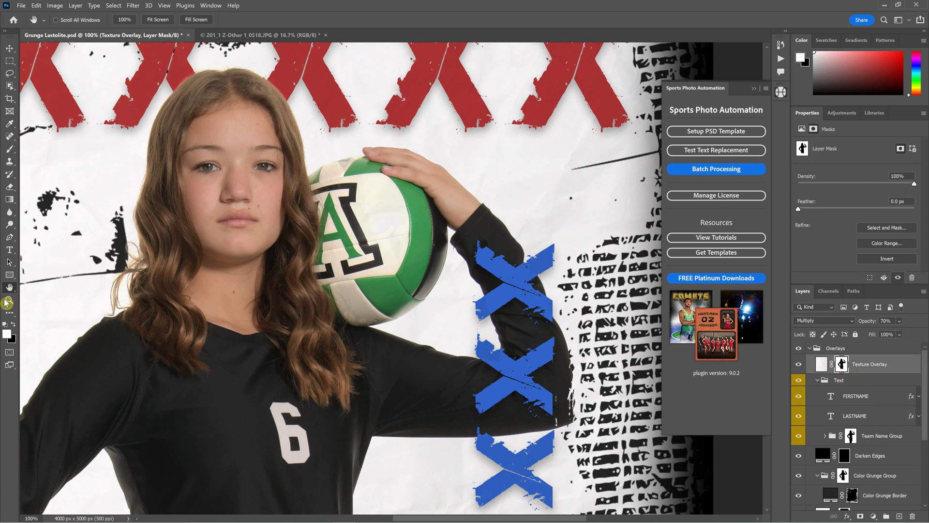
pyautogui.click(10, 148)
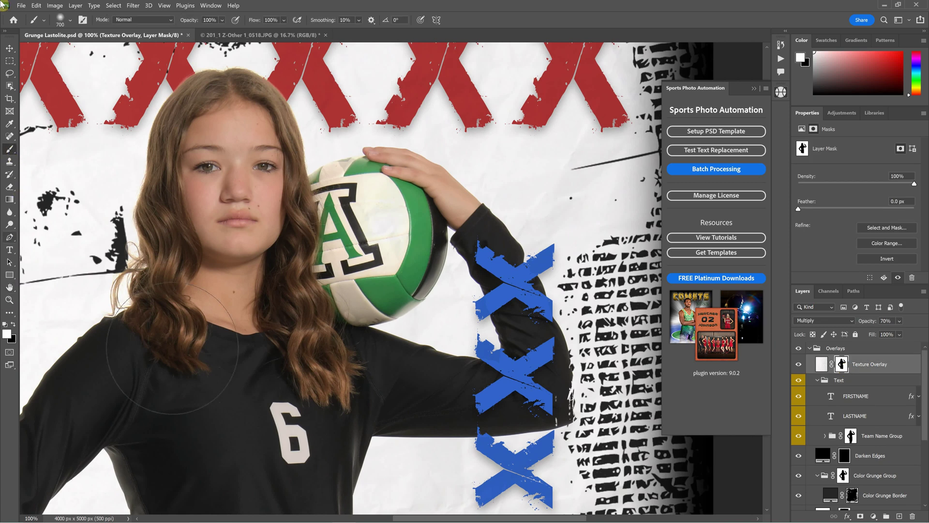
pyautogui.click(14, 324)
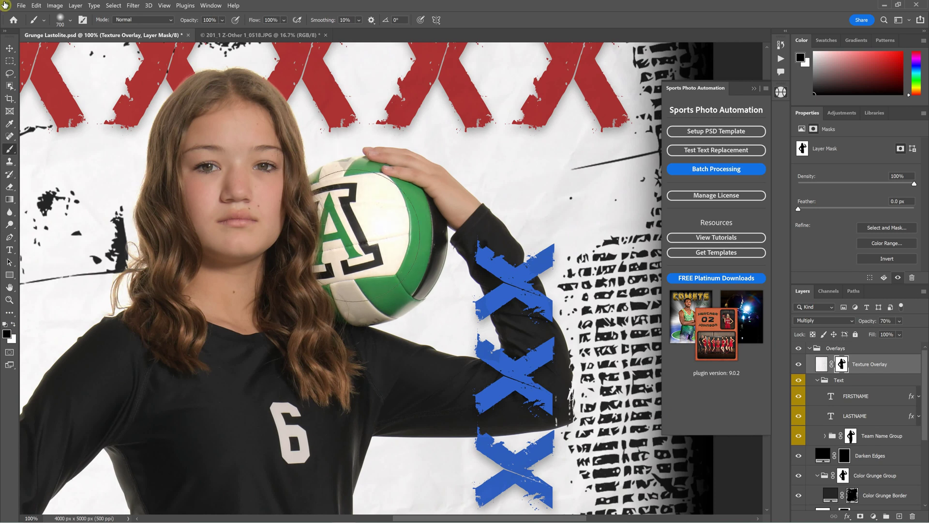
pyautogui.moveTo(387, 248)
pyautogui.mouseDown()
pyautogui.moveTo(382, 242)
pyautogui.moveTo(417, 252)
pyautogui.moveTo(402, 204)
pyautogui.moveTo(349, 228)
pyautogui.moveTo(370, 220)
pyautogui.moveTo(378, 230)
pyautogui.moveTo(368, 217)
pyautogui.moveTo(377, 233)
pyautogui.moveTo(371, 223)
pyautogui.mouseUp()
# - Paint black over the volleyball on the Whiten Lastollite layer mask, reducing the brush size to 175 for the smaller areas
pyautogui.scroll(-1, 370, 232)
pyautogui.hotkey('ctrl', '-')
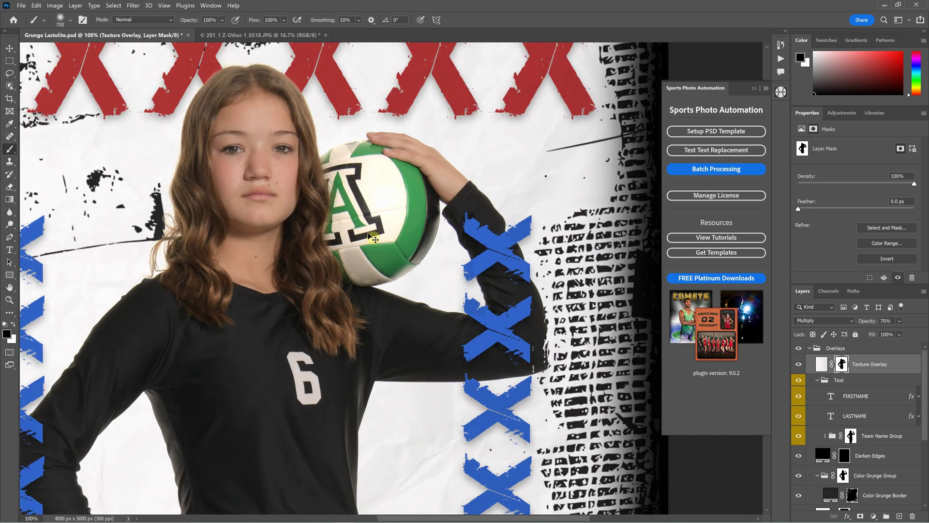
pyautogui.scroll(-2, 370, 233)
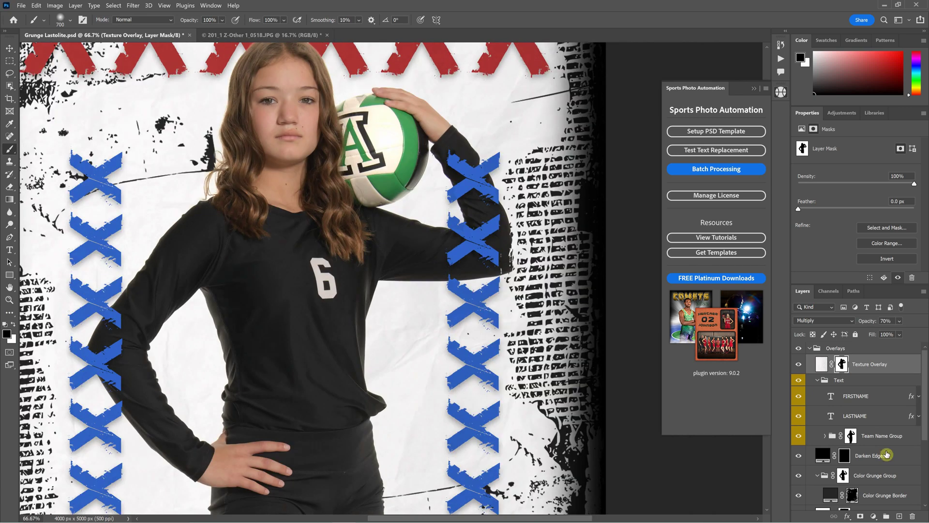
pyautogui.scroll(-5, 871, 450)
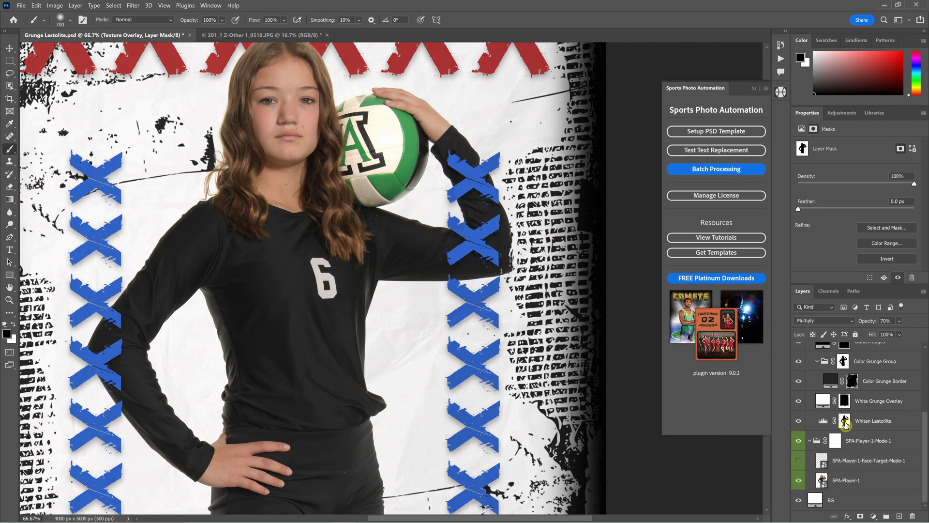
pyautogui.click(844, 421)
pyautogui.scroll(3, 501, 247)
pyautogui.hotkey('ctrl', '-')
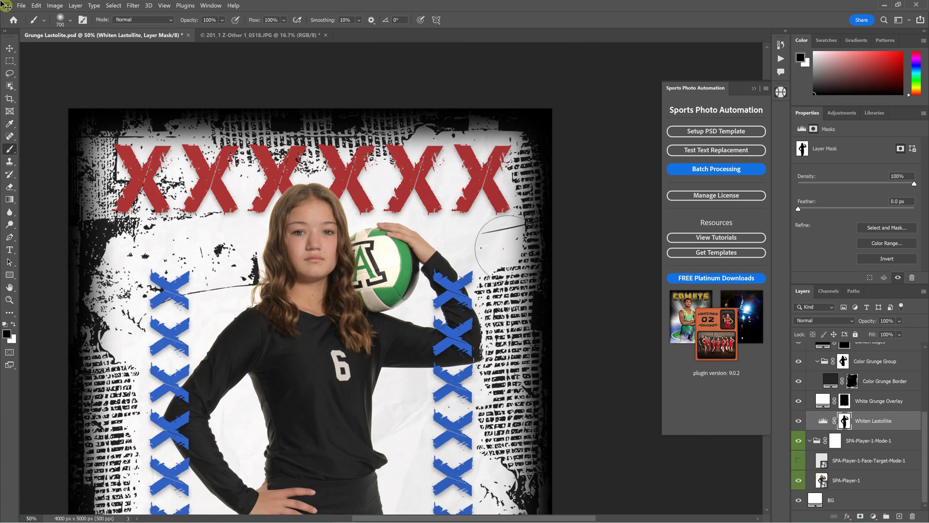
pyautogui.scroll(5, 501, 247)
pyautogui.scroll(-2, 578, 295)
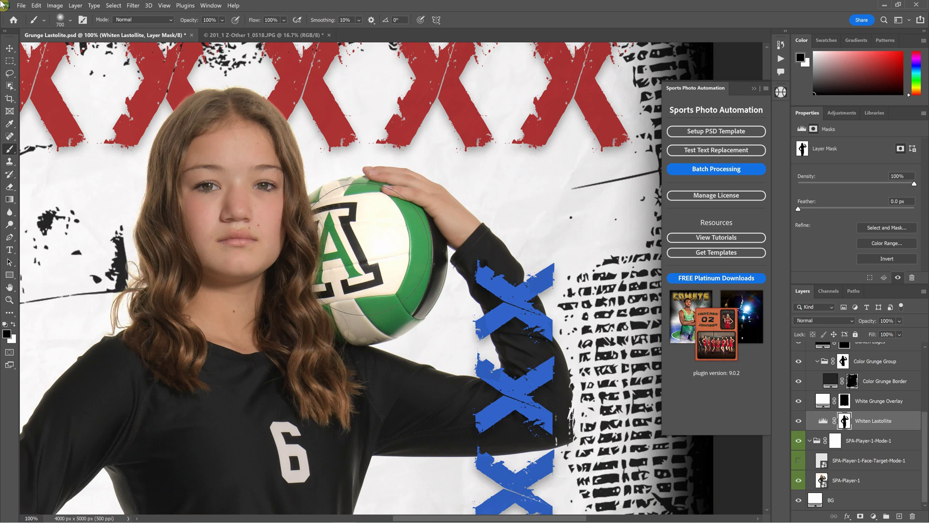
pyautogui.press('[')
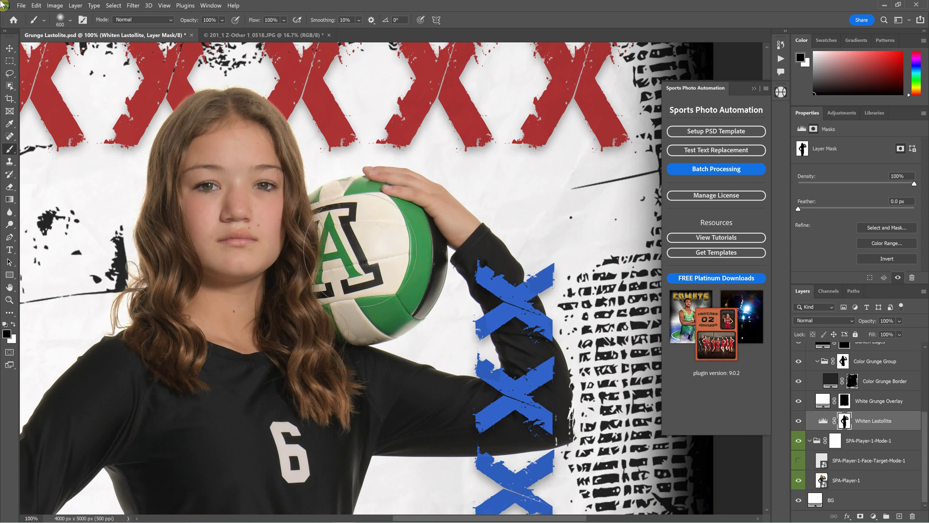
pyautogui.press('[')
pyautogui.press('[')
pyautogui.press('[')
pyautogui.press('[')
pyautogui.press('[')
pyautogui.press('[')
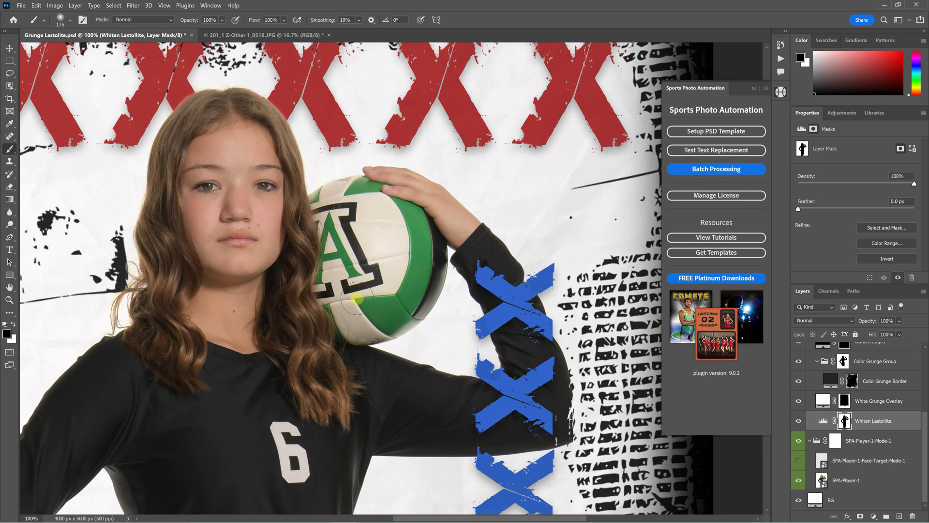
# - Compare the volleyball before and after the brush strokes through History, and revert to the last Add Layer Mask state
pyautogui.click(782, 48)
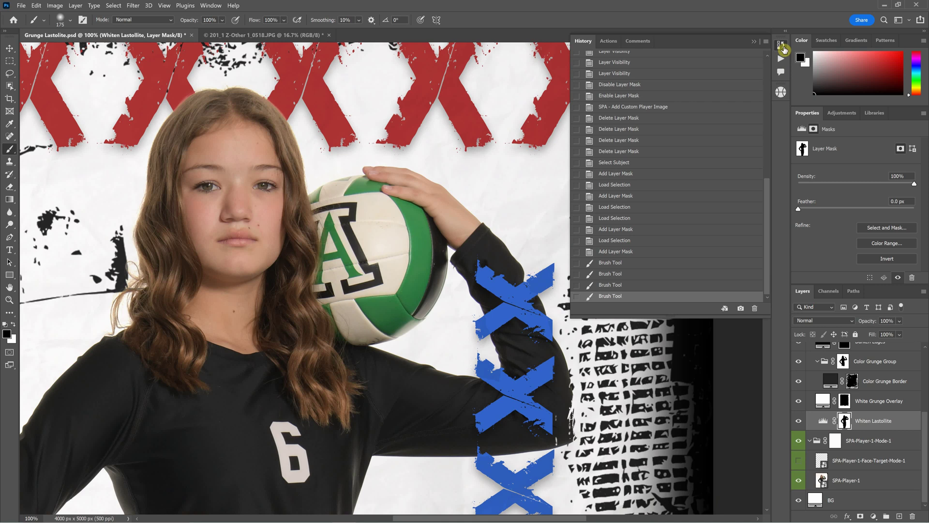
pyautogui.click(613, 251)
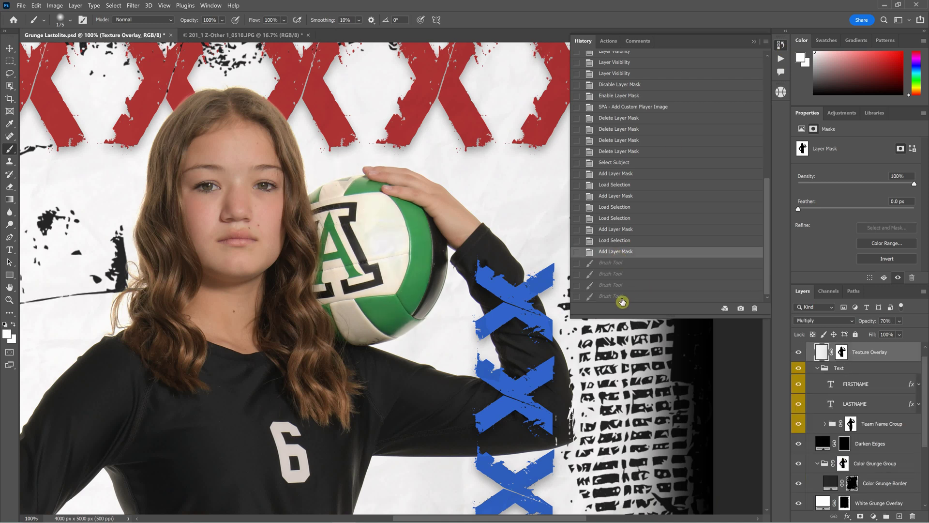
pyautogui.click(622, 299)
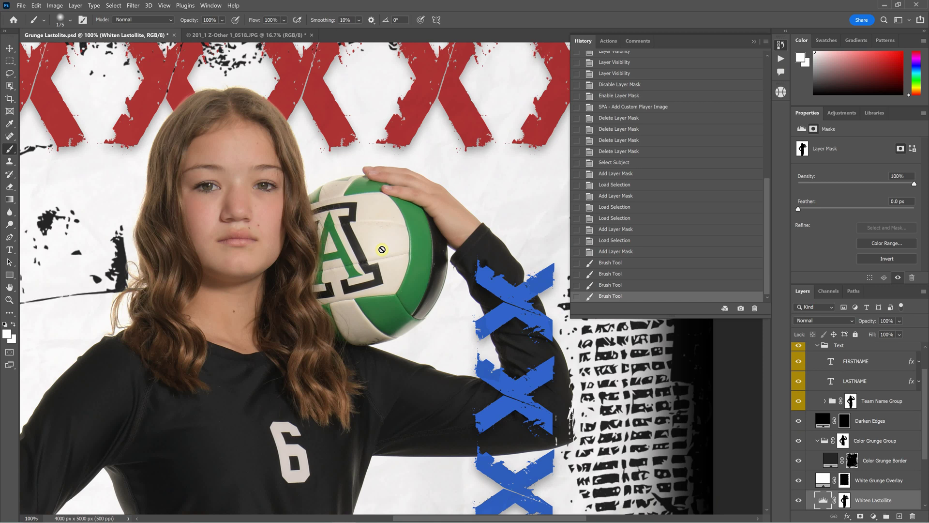
pyautogui.click(610, 251)
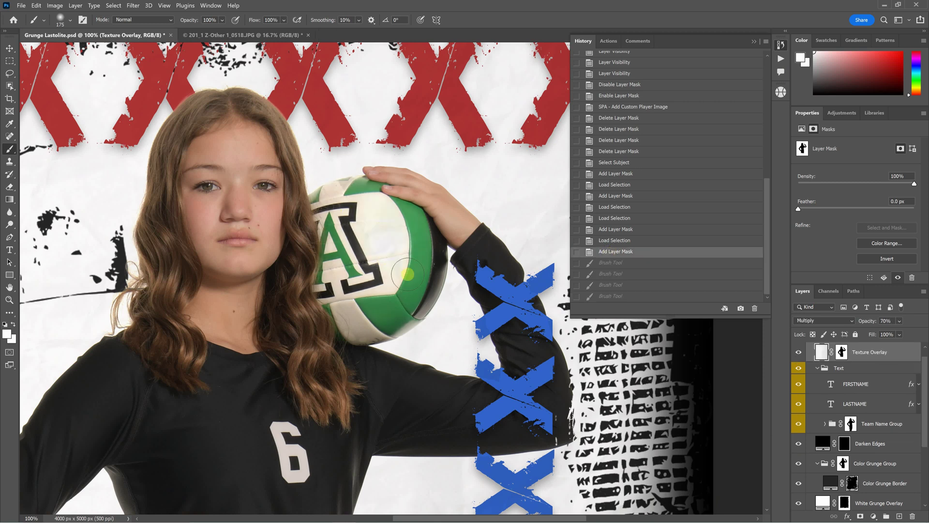
pyautogui.hotkey('ctrl', '-')
pyautogui.hotkey('ctrl', '-')
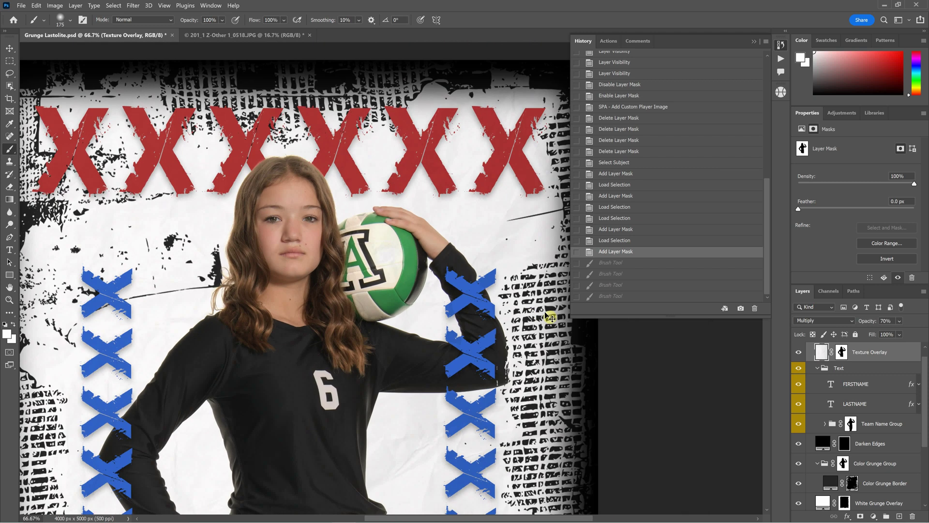
pyautogui.scroll(-2, 555, 325)
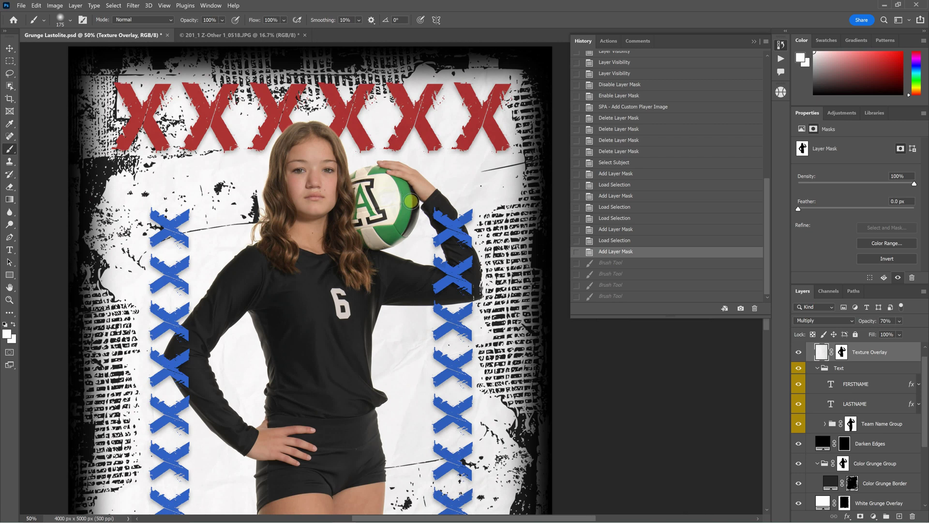
# - Compare the volleyball before and after the mask painting through History, and restore the last Brush Tool state
pyautogui.click(612, 297)
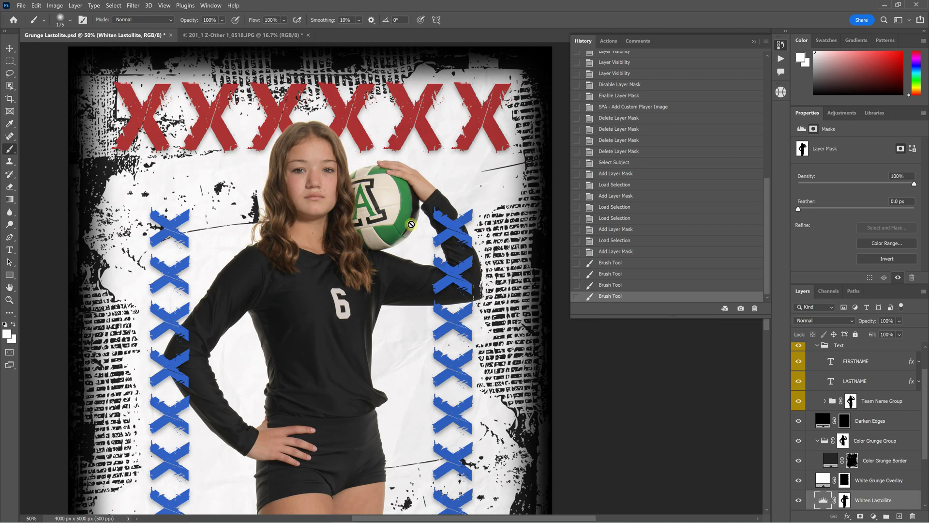
pyautogui.click(607, 251)
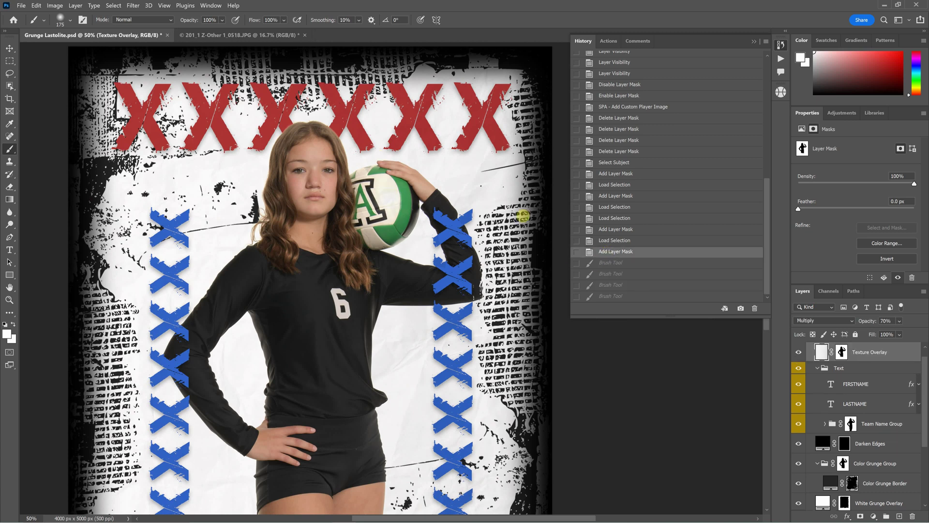
pyautogui.click(608, 296)
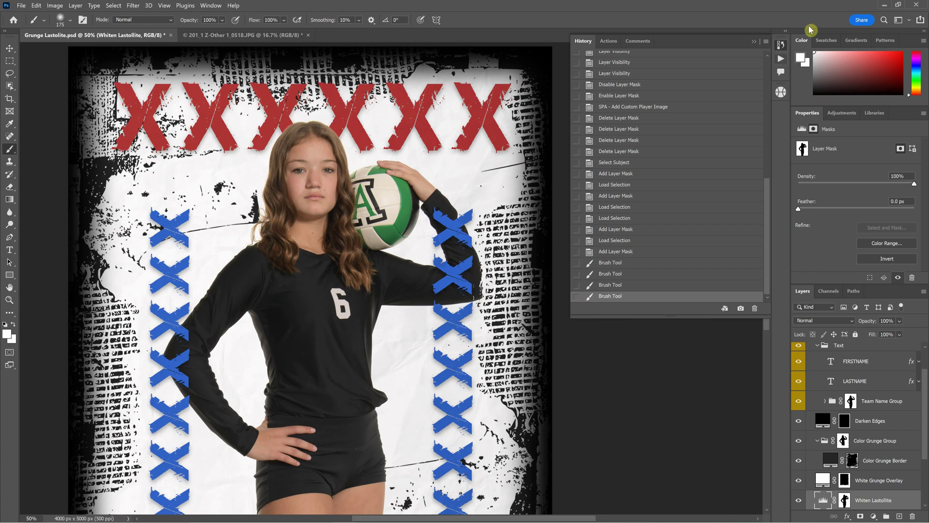
# - Examine the recorded commands of the Add Layer Masks action in the Grunge Lastolite Template set, and fit the whole template in view
pyautogui.click(781, 58)
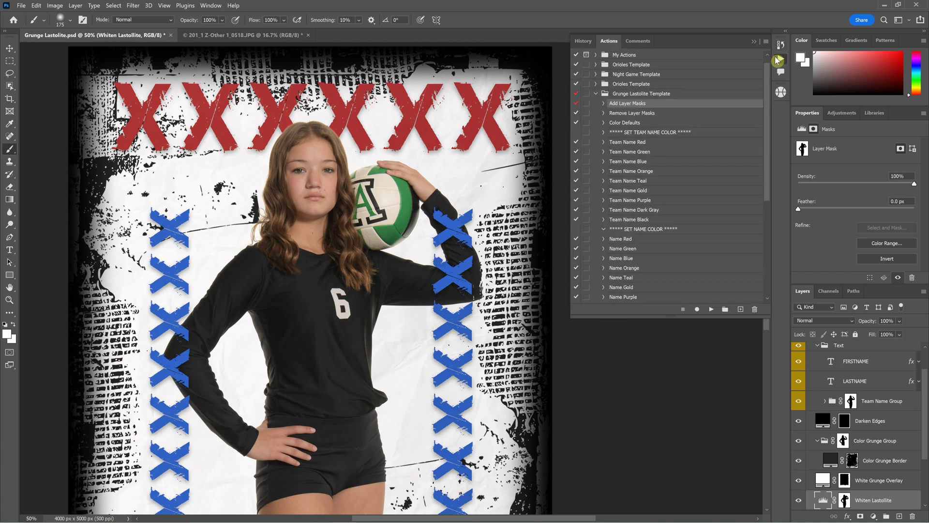
pyautogui.click(603, 104)
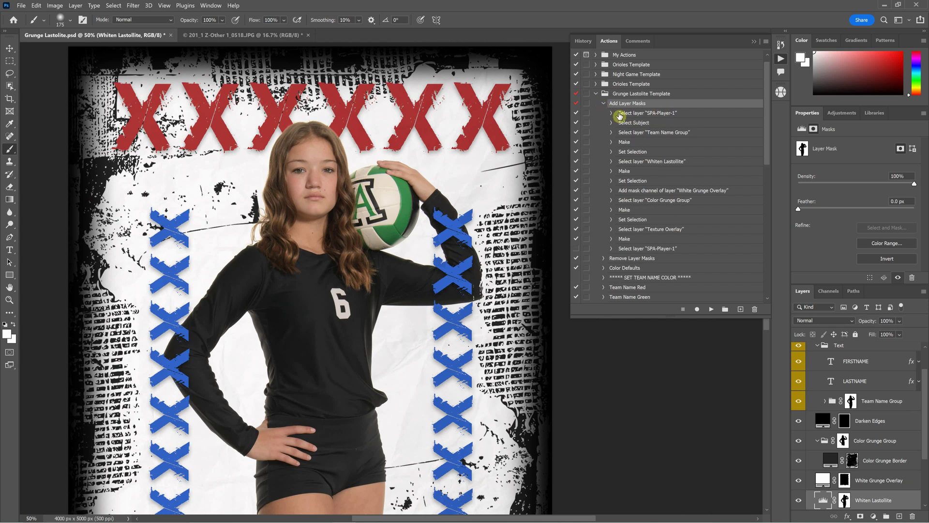
pyautogui.click(603, 103)
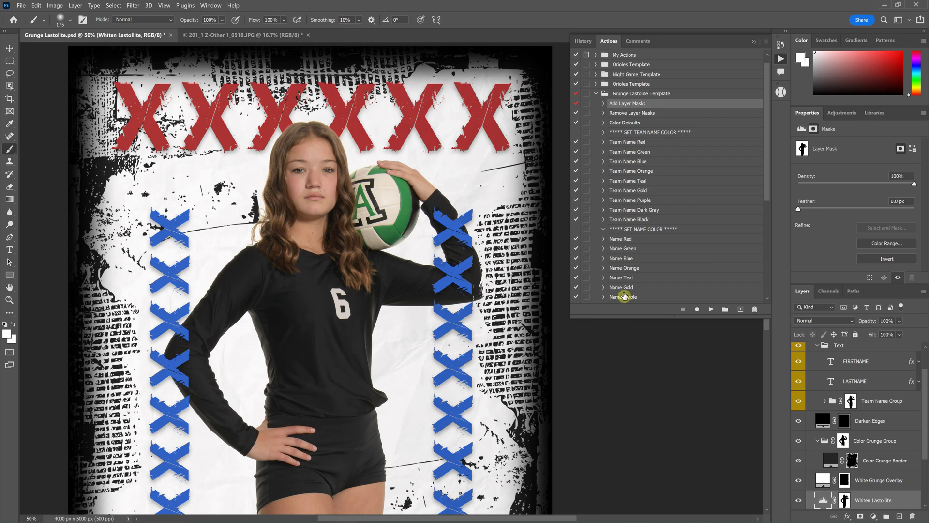
pyautogui.hotkey('ctrl', '0')
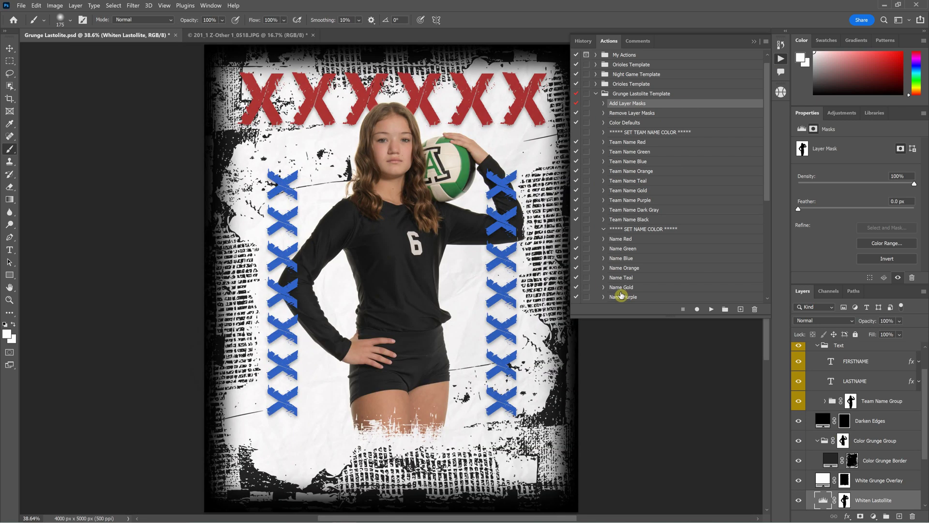
pyautogui.click(753, 44)
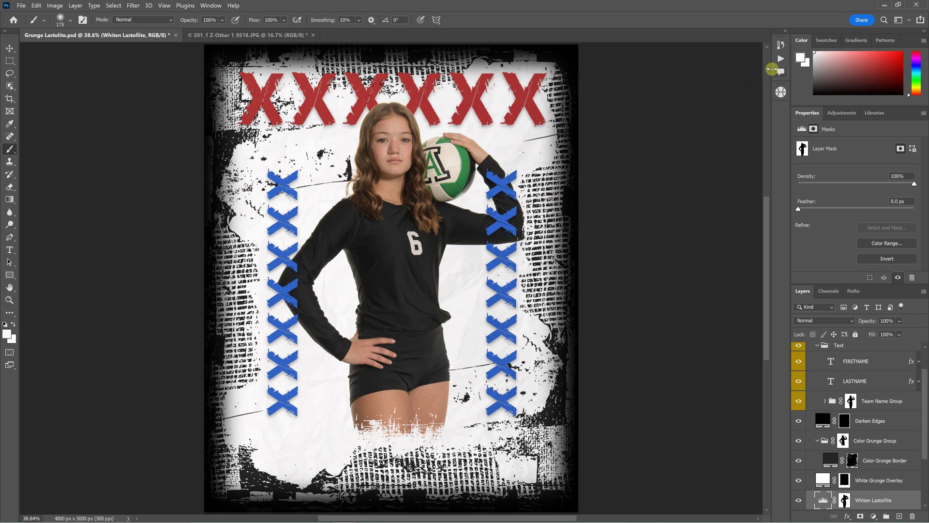
# - Add the red-jersey volleyball player's photo as the custom player image in Player Slot 1 with the Sports Photo Automation plugin
pyautogui.click(780, 92)
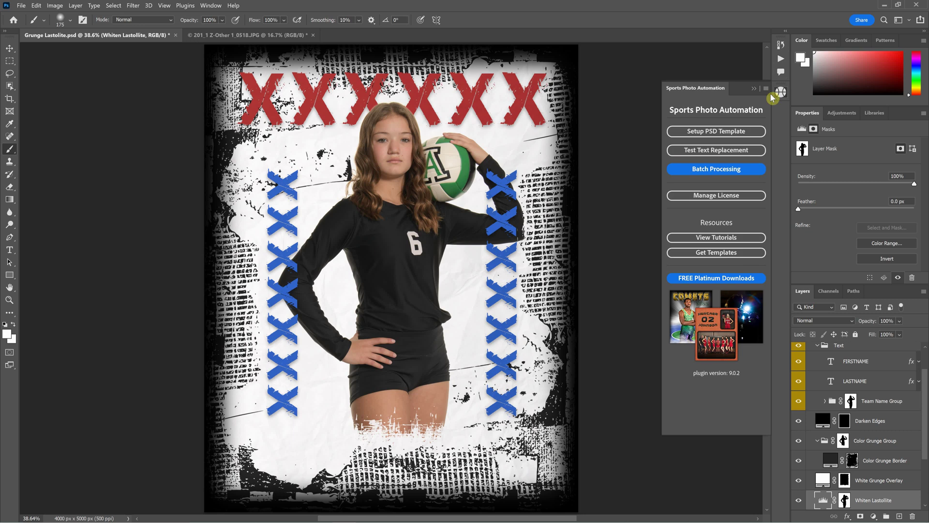
pyautogui.click(724, 135)
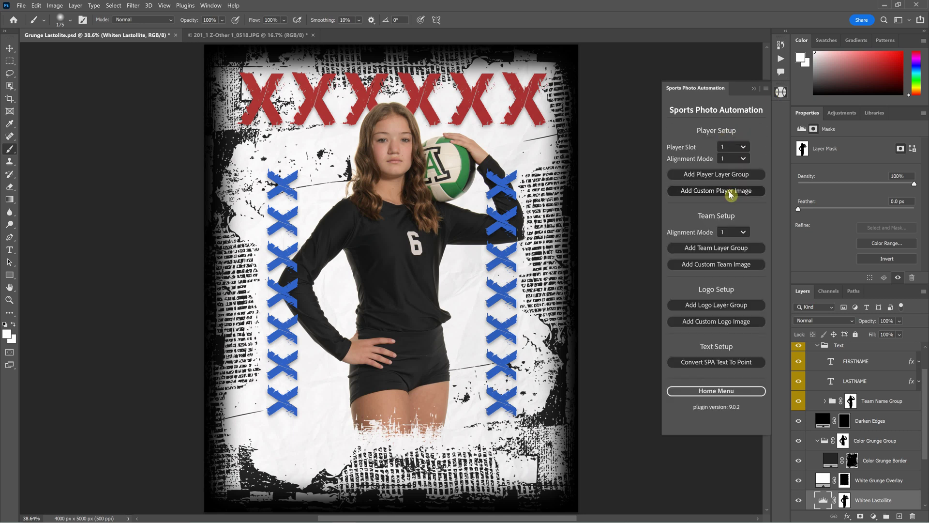
pyautogui.click(730, 191)
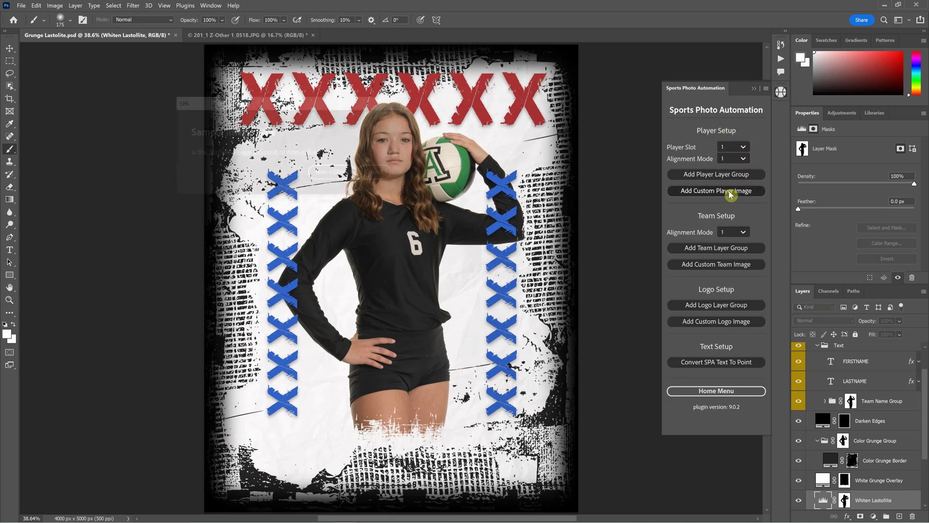
pyautogui.click(320, 178)
pyautogui.doubleClick(319, 179)
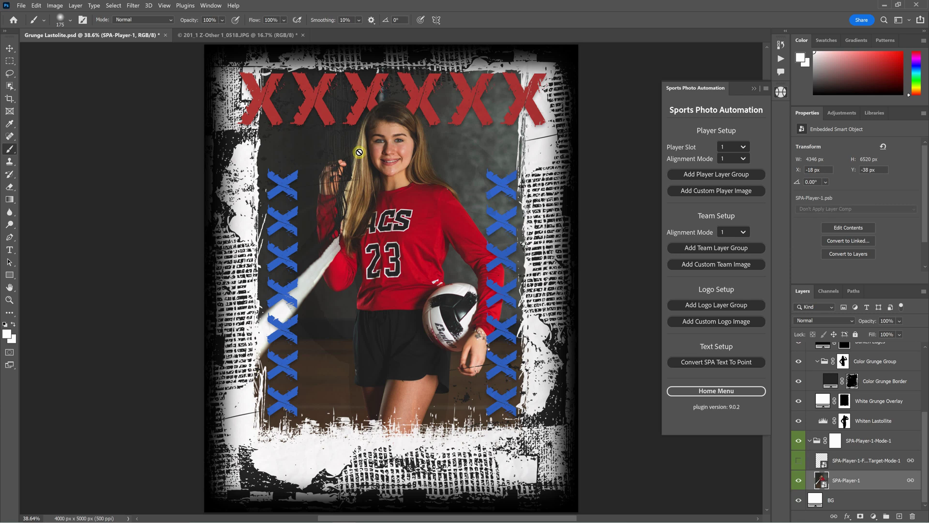
# - Run the Remove Layer Masks action from the Grunge Lastolite Template set to clear the previous player's masks
pyautogui.click(783, 58)
pyautogui.click(644, 113)
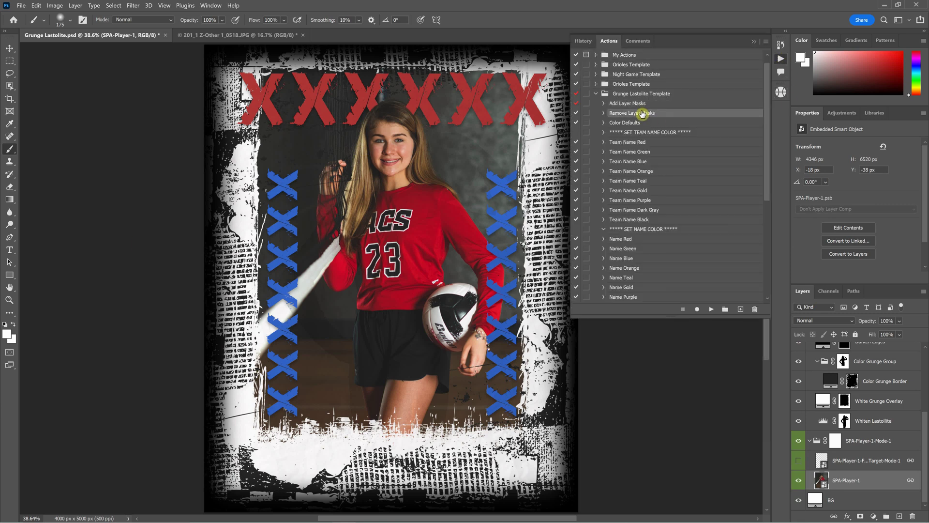
pyautogui.click(710, 309)
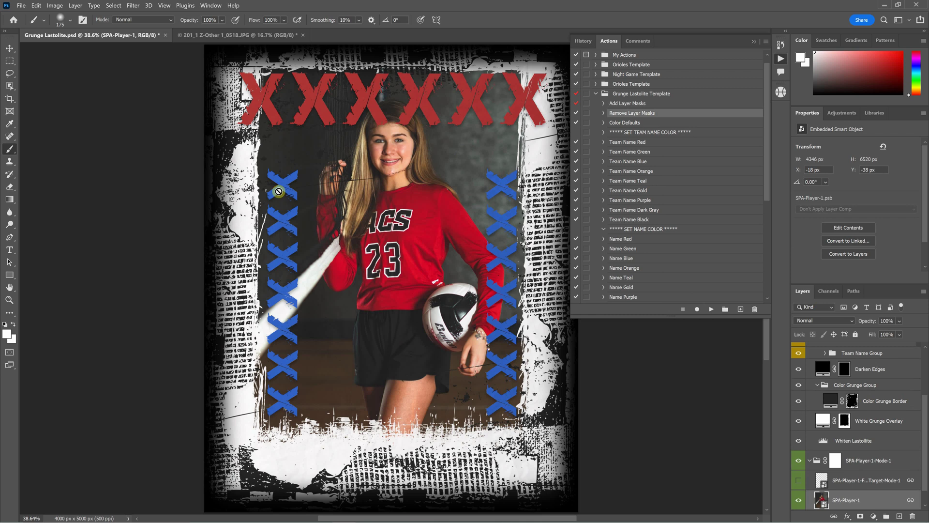
# - Run the Add Layer Masks action to build masks around the red-jersey player
pyautogui.click(632, 104)
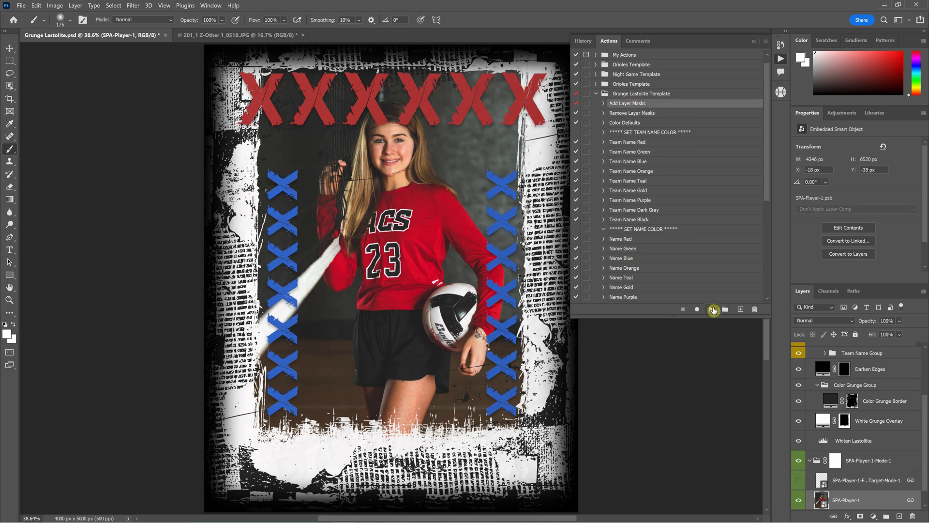